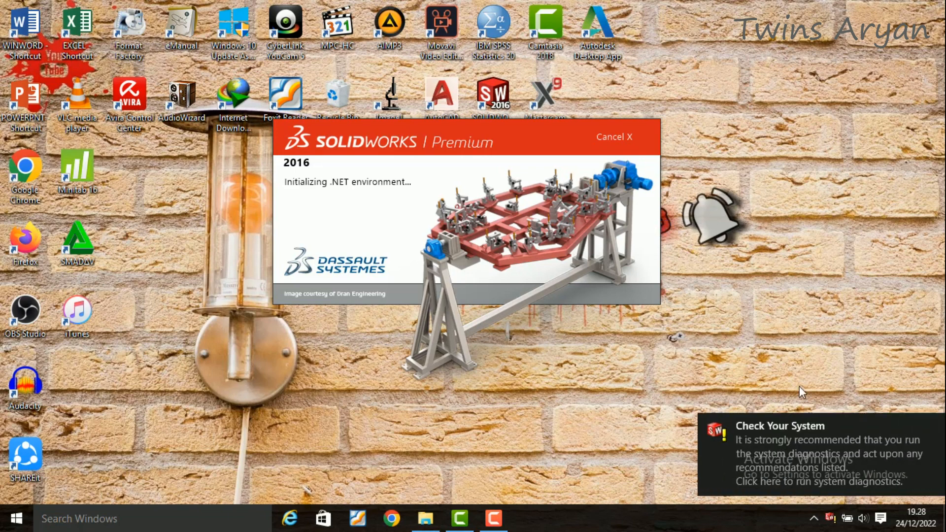
- Dismiss the system diagnostics notification, create a new part and start a sketch on the Right Plane
{"action": "left_click", "coordinate": [934, 427]}
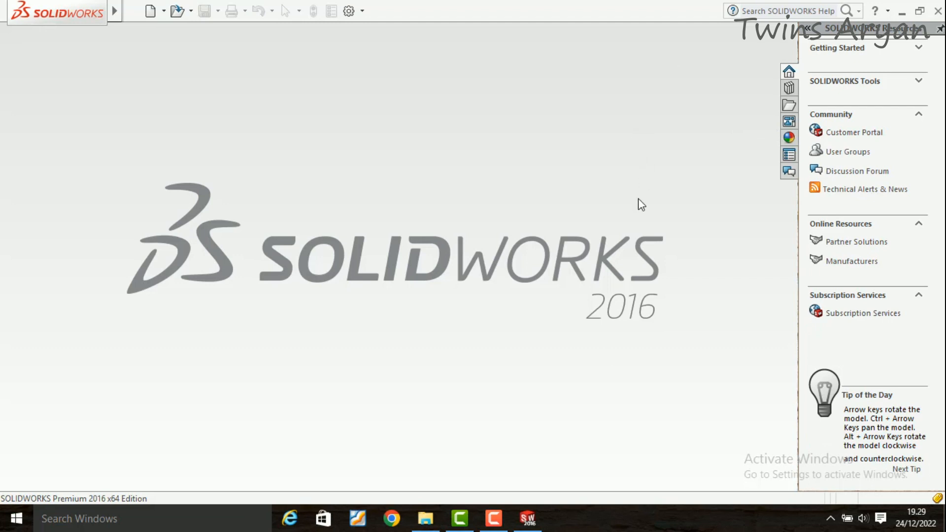
{"action": "left_click", "coordinate": [150, 11]}
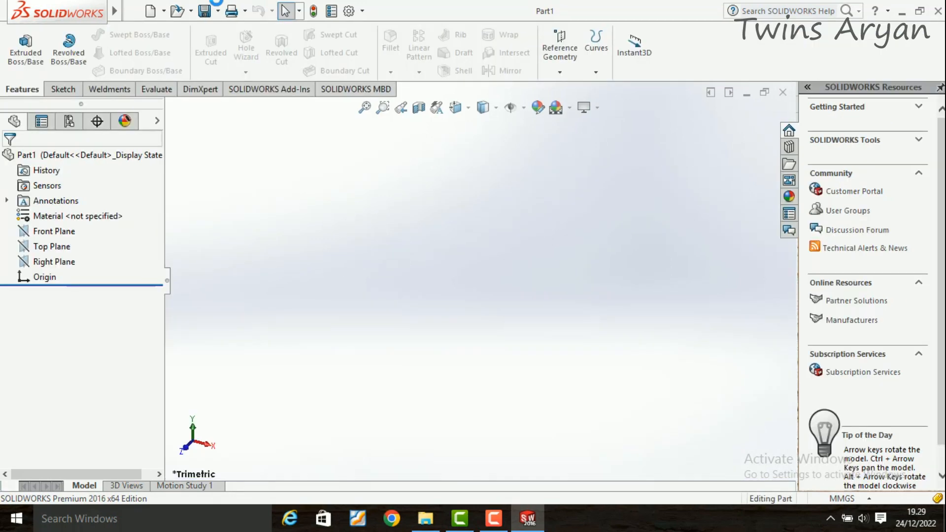
{"action": "mouse_move", "coordinate": [1, 10]}
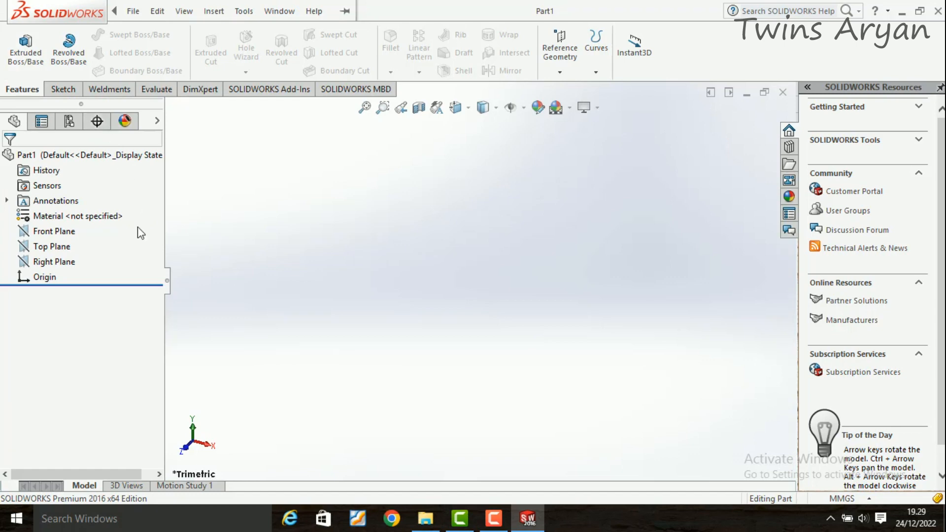
{"action": "left_click", "coordinate": [55, 262]}
{"action": "left_click", "coordinate": [68, 241]}
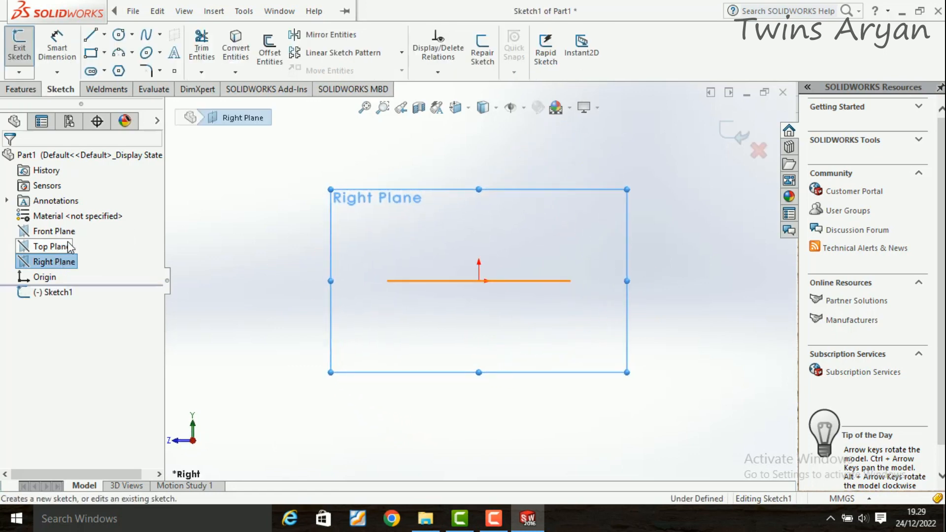
- Sketch a center rectangle about 139 mm wide, centred on the origin
{"action": "left_click", "coordinate": [105, 53]}
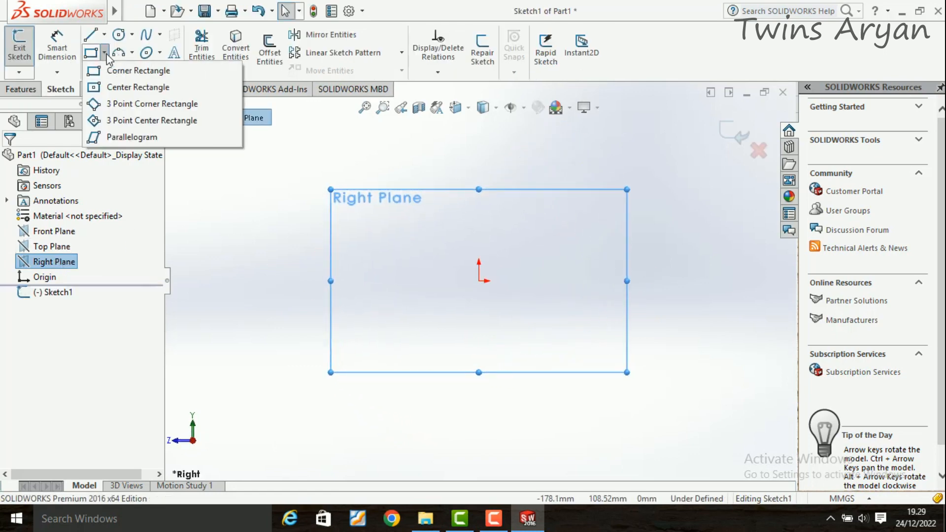
{"action": "left_click", "coordinate": [123, 87]}
{"action": "left_click", "coordinate": [478, 282]}
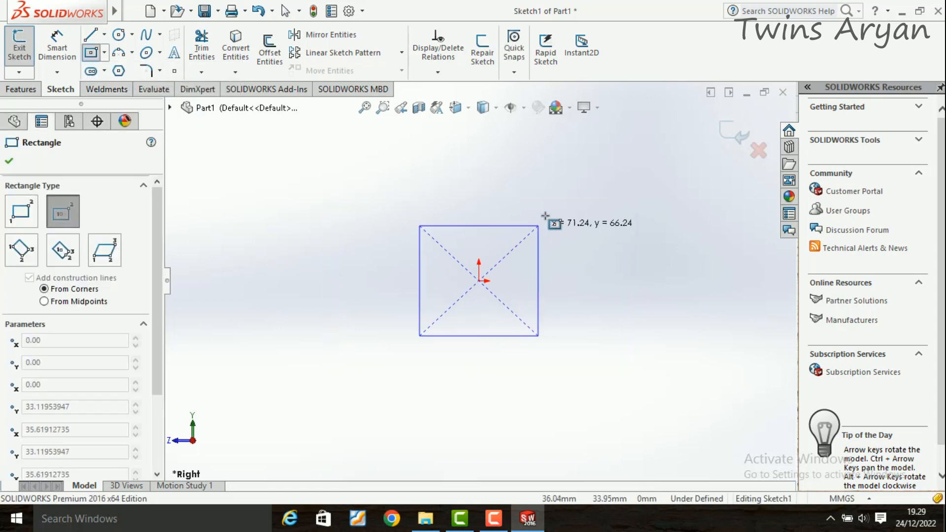
{"action": "left_click", "coordinate": [595, 190]}
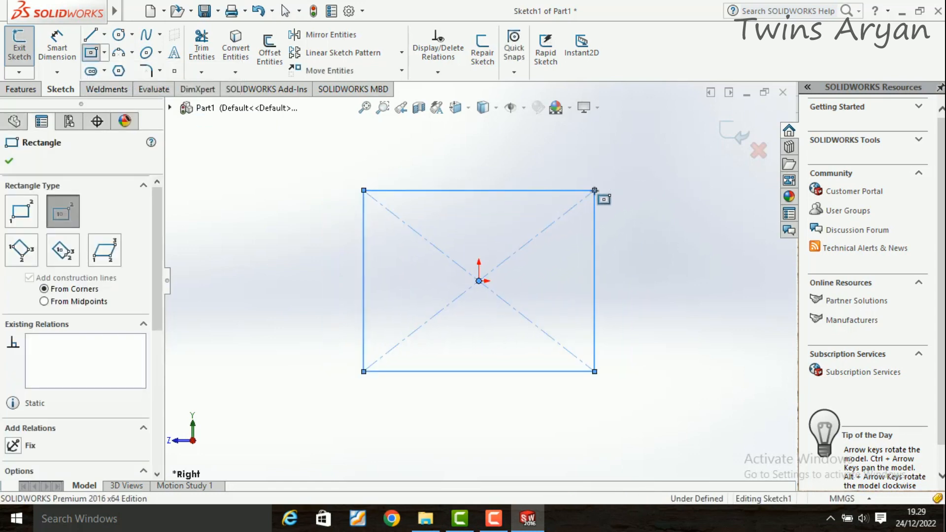
- Dimension the rectangle's top edge and set its width to 1000 mm
{"action": "left_click", "coordinate": [58, 47]}
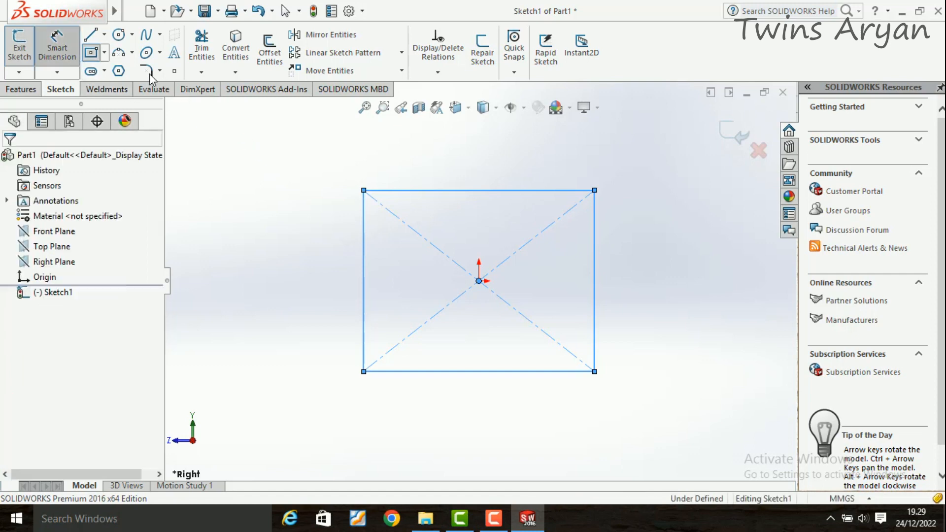
{"action": "left_click", "coordinate": [508, 191]}
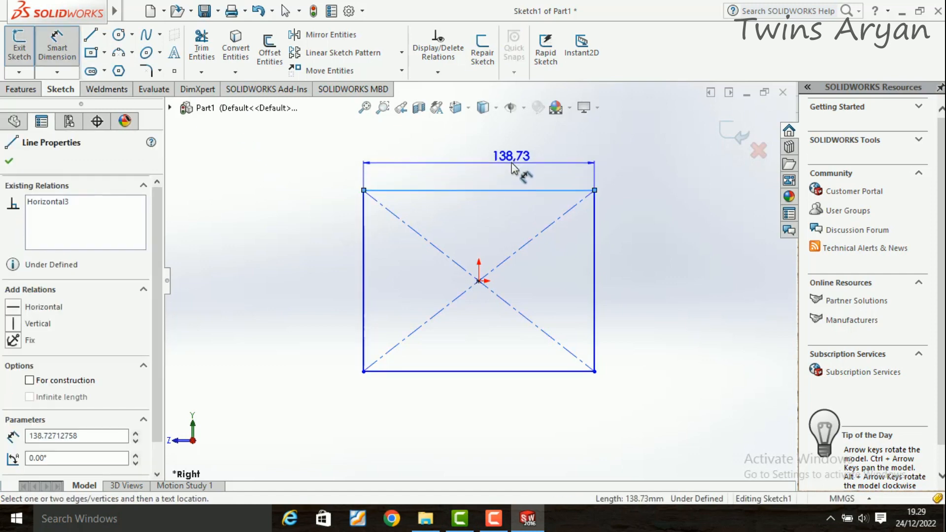
{"action": "left_click", "coordinate": [514, 150]}
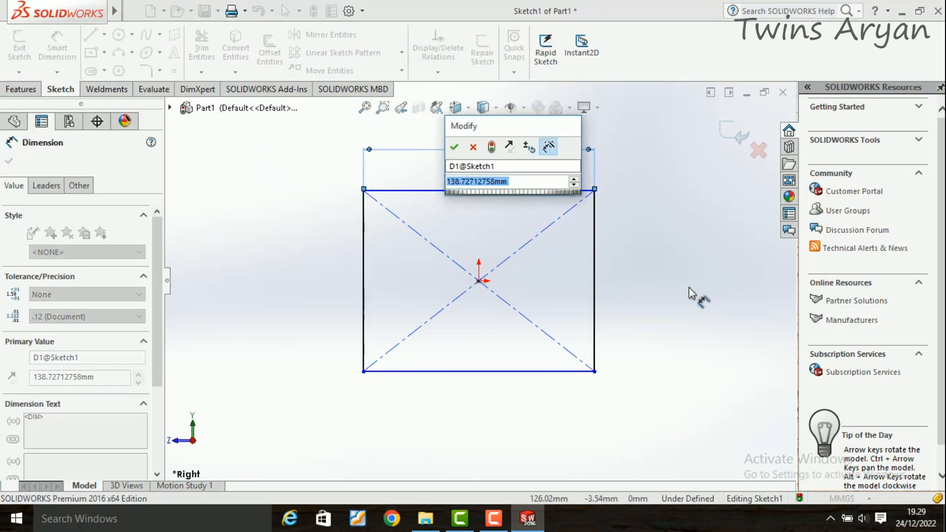
{"action": "type", "text": "20"}
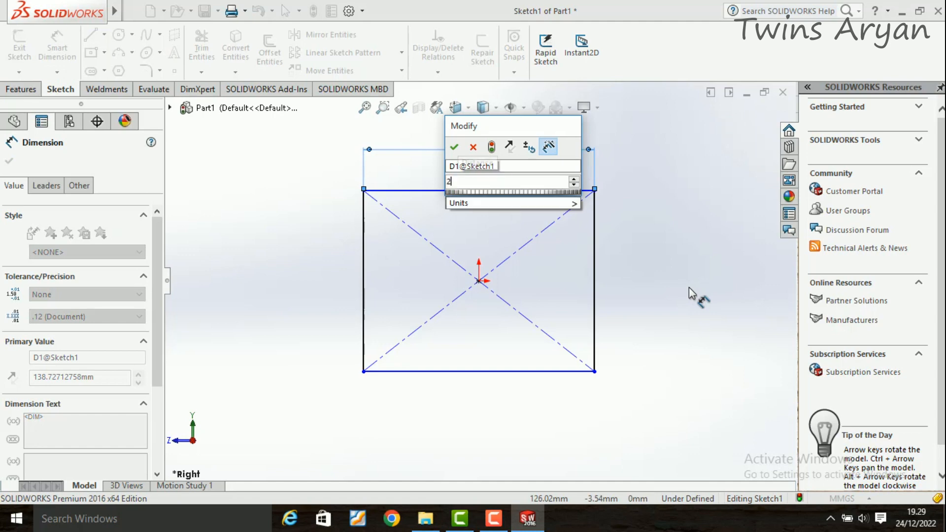
{"action": "key", "text": "BackSpace"}
{"action": "key", "text": "BackSpace"}
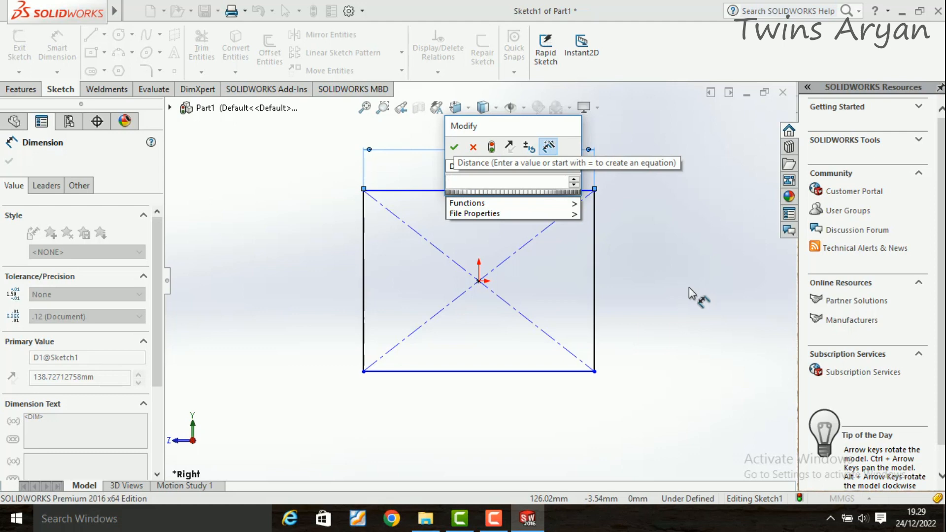
{"action": "type", "text": "1000"}
{"action": "key", "text": "Return"}
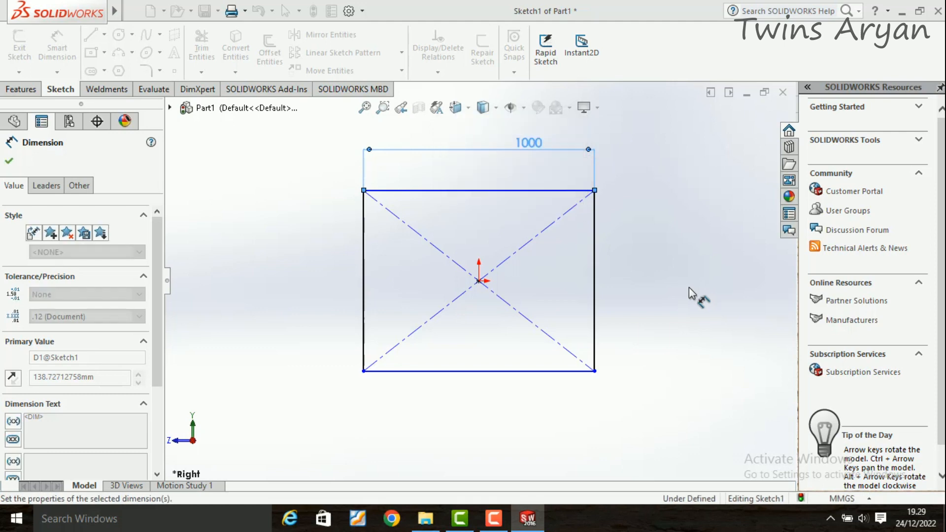
- Dimension the rectangle's right edge and set its height to 600 mm
{"action": "left_click", "coordinate": [622, 272]}
{"action": "left_click", "coordinate": [647, 275]}
{"action": "type", "text": "600"}
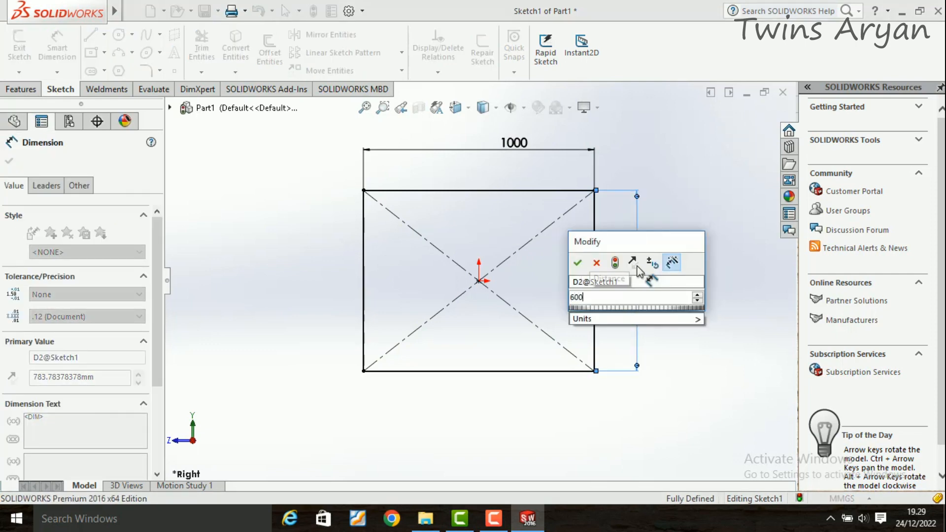
{"action": "key", "text": "Return"}
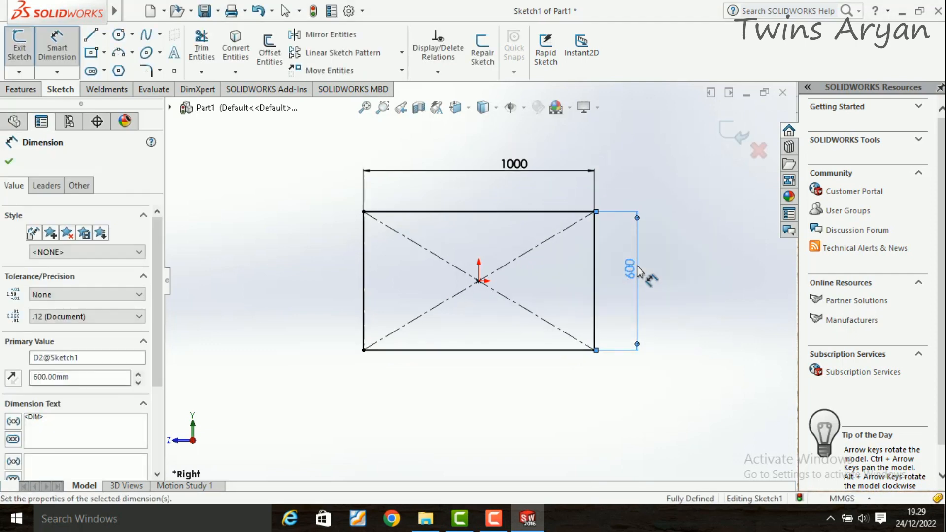
- Offset only the rectangle's bottom line 250 mm upward, with chain selection off and the direction reversed
{"action": "left_click", "coordinate": [271, 60]}
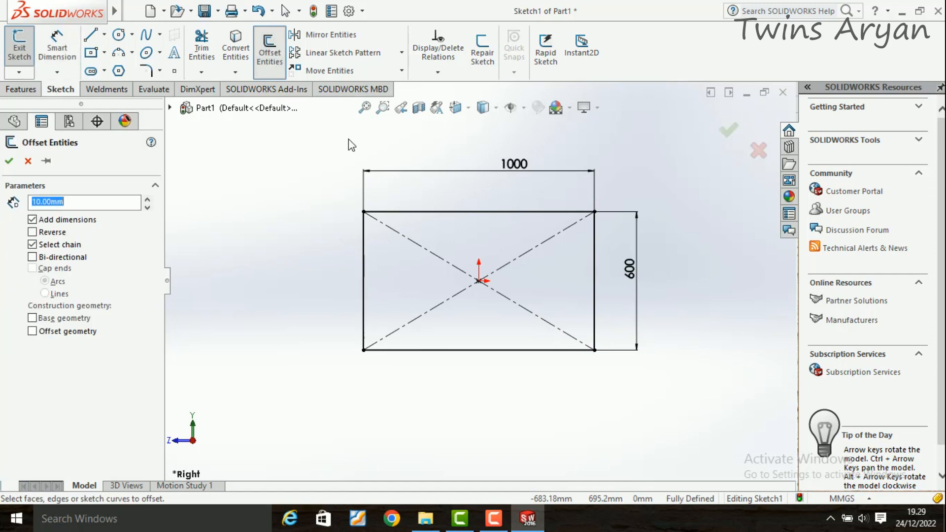
{"action": "left_click", "coordinate": [481, 350]}
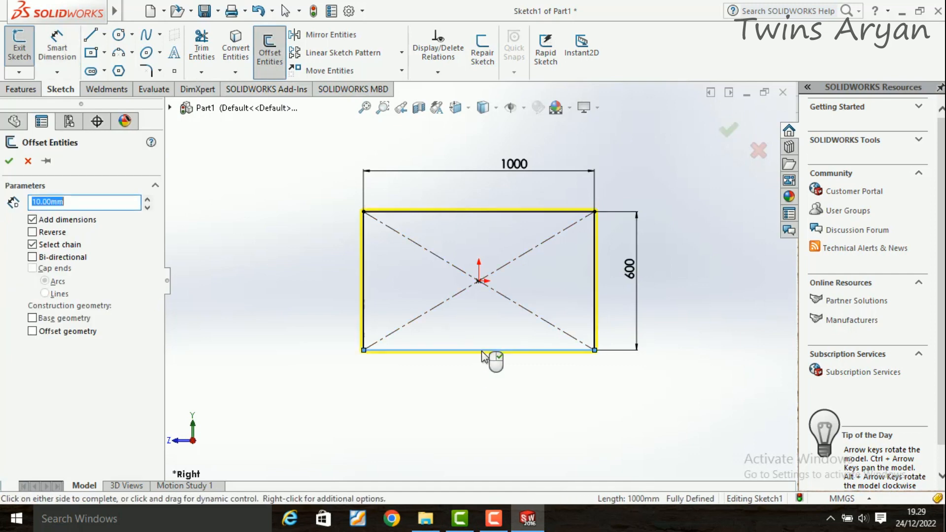
{"action": "left_click", "coordinate": [40, 245]}
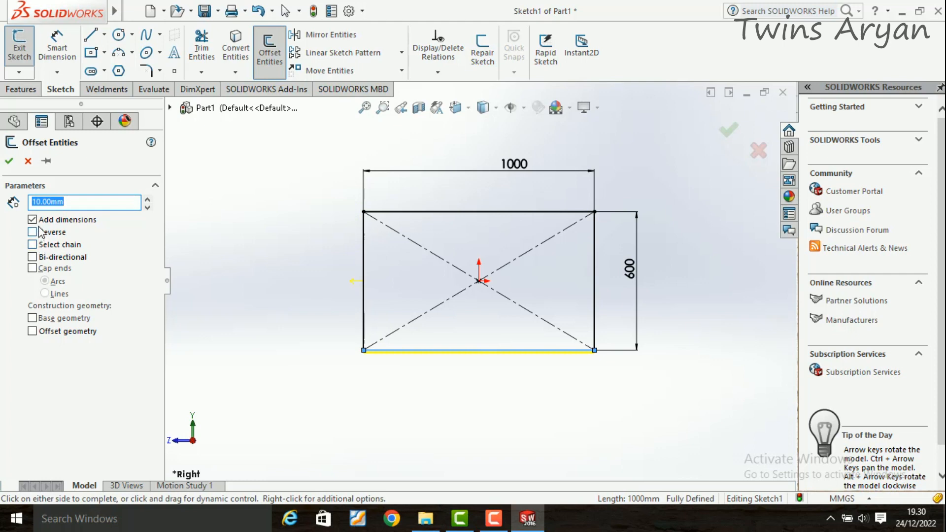
{"action": "left_click", "coordinate": [39, 232]}
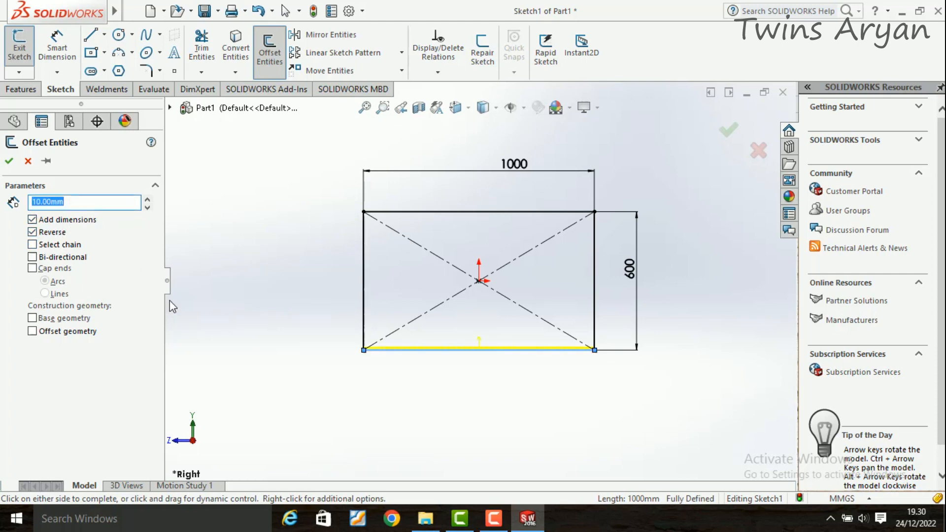
{"action": "type", "text": "300"}
{"action": "key", "text": "Return"}
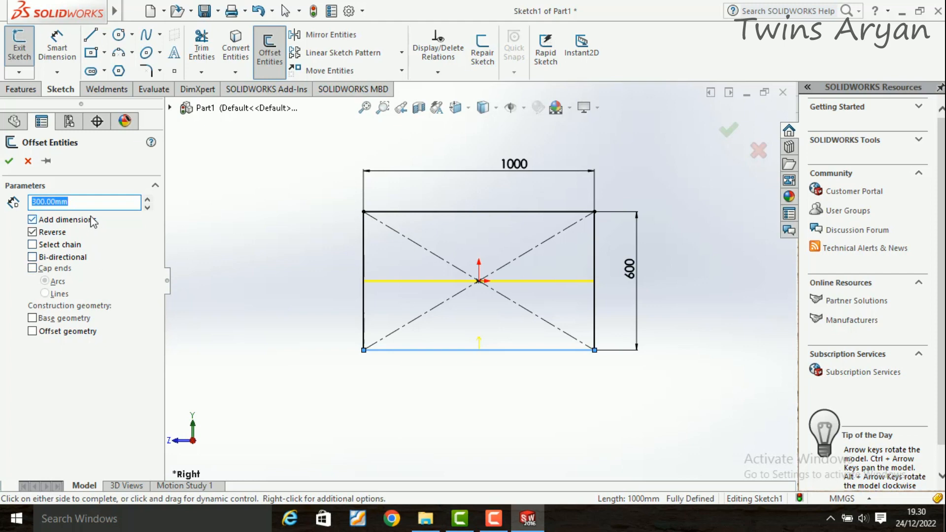
{"action": "type", "text": "250"}
{"action": "key", "text": "Return"}
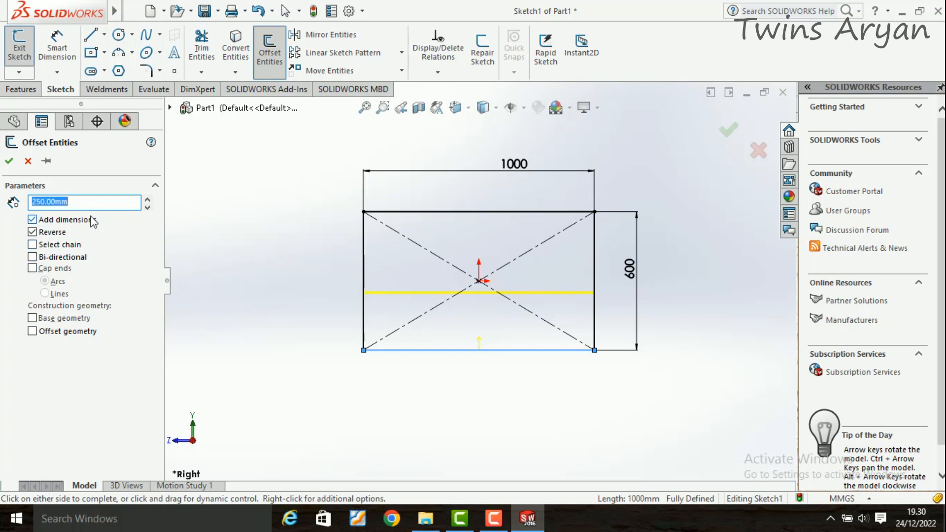
{"action": "left_click", "coordinate": [9, 161]}
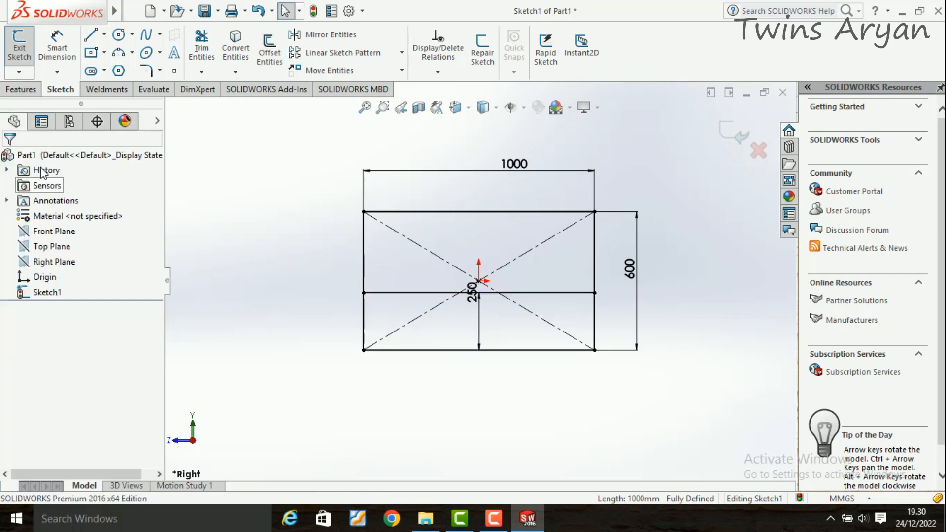
- Trim away the rectangle's bottom line and exit the sketch
{"action": "left_click", "coordinate": [202, 50]}
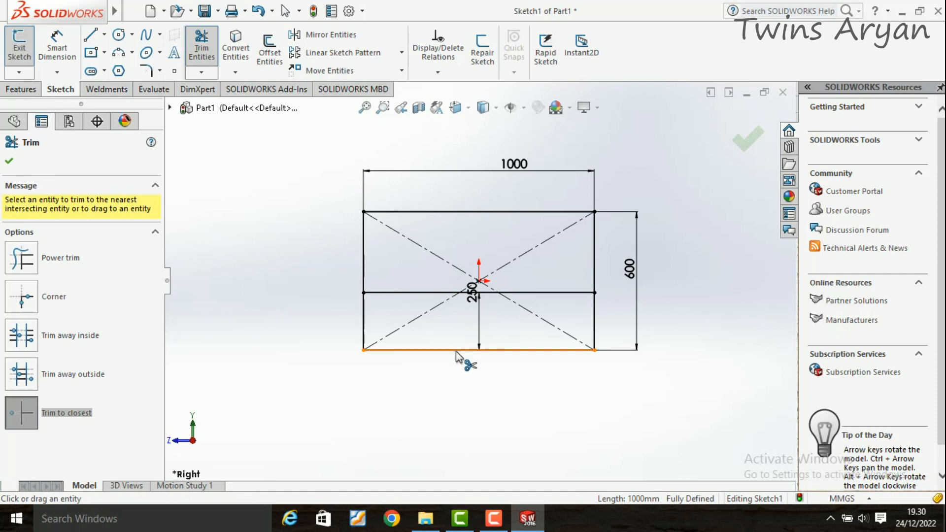
{"action": "left_click", "coordinate": [457, 350]}
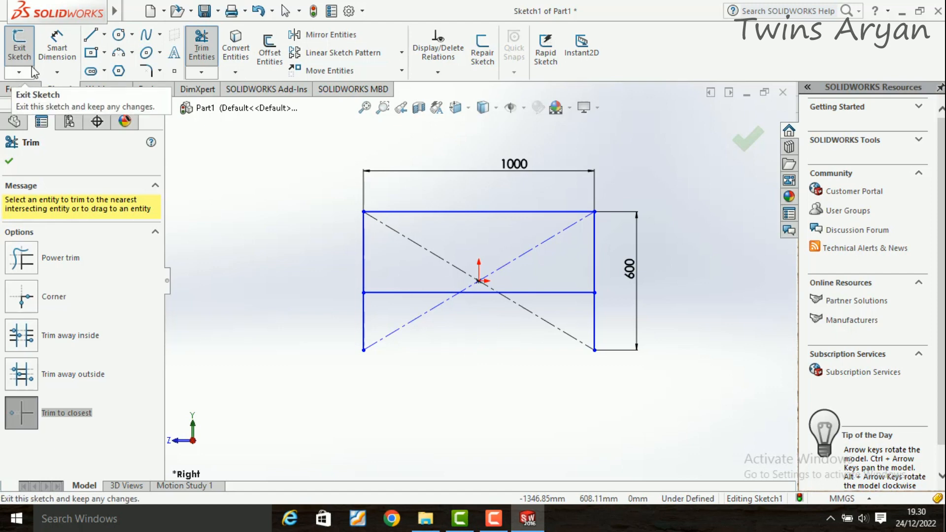
{"action": "left_click", "coordinate": [29, 49]}
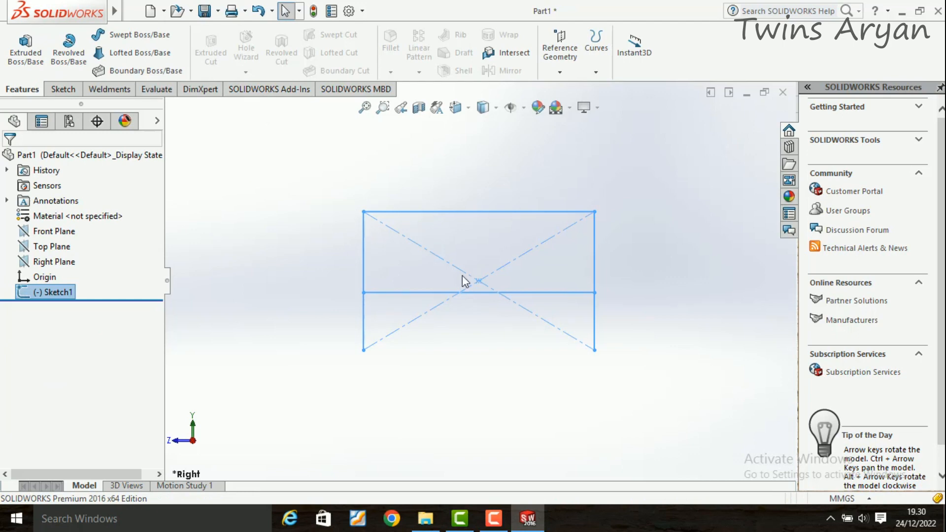
- Start a weldment structural member using the top horizontal line of the frame sketch as its path
{"action": "left_click", "coordinate": [129, 97]}
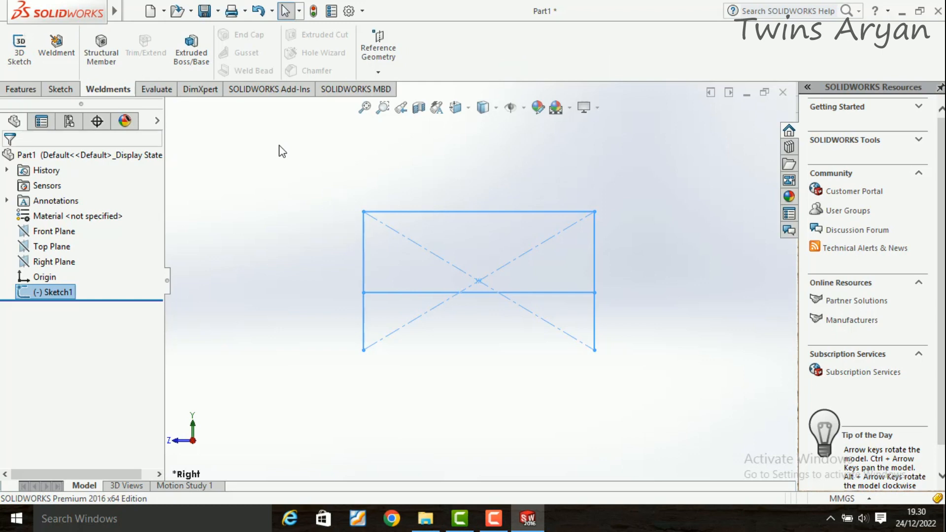
{"action": "left_click", "coordinate": [110, 57]}
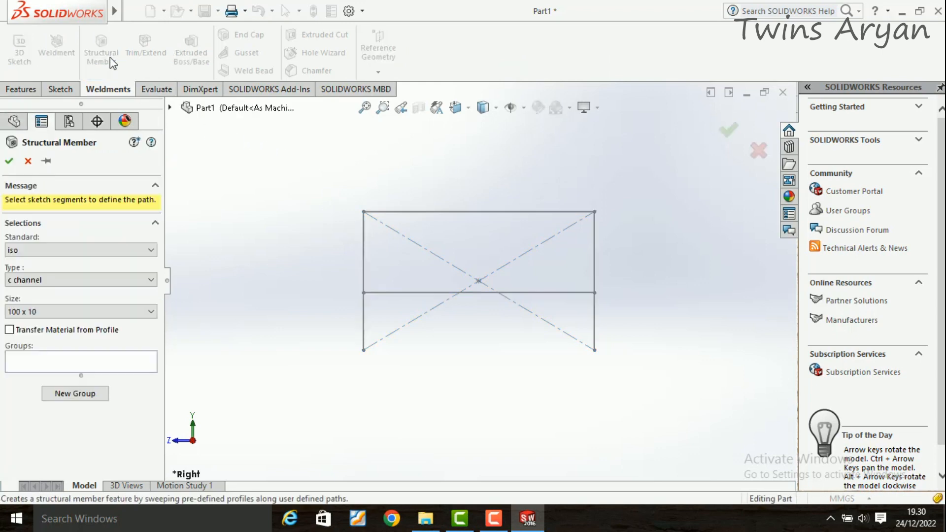
{"action": "left_click", "coordinate": [469, 213]}
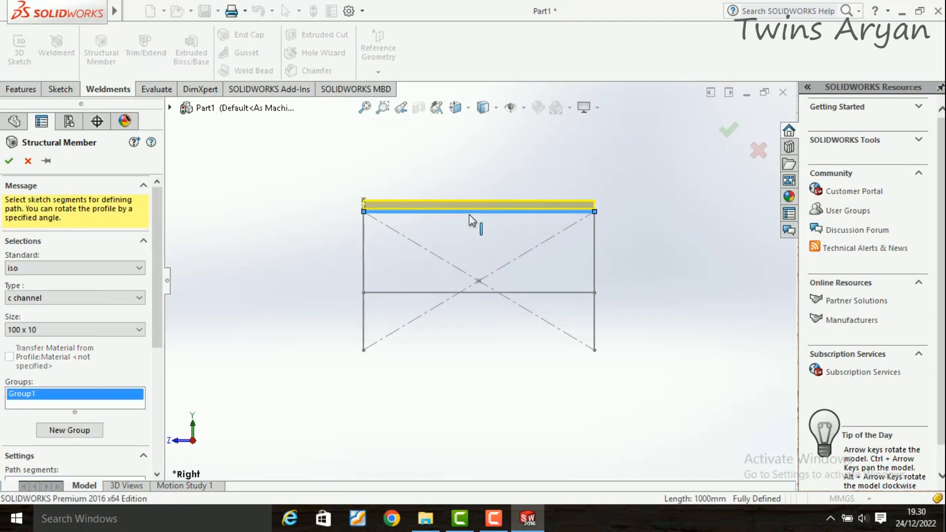
{"action": "key", "text": "space"}
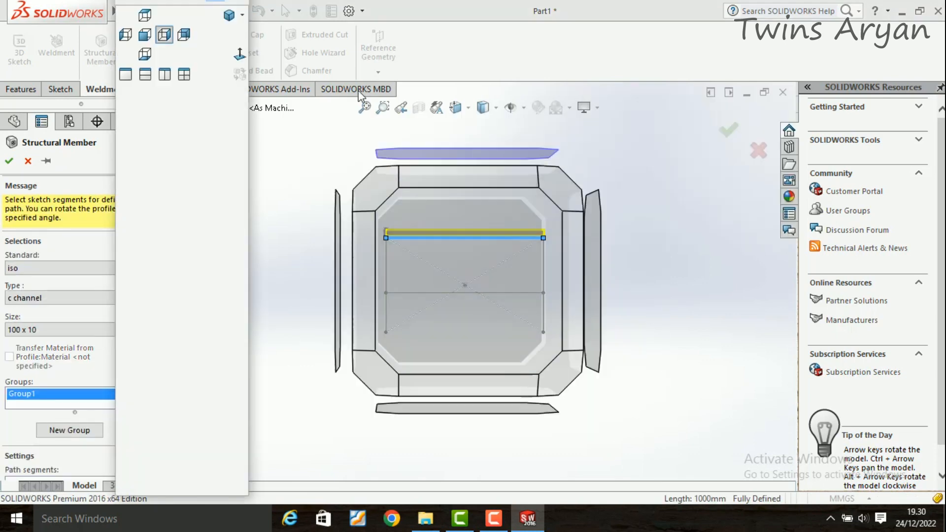
{"action": "left_click", "coordinate": [229, 15]}
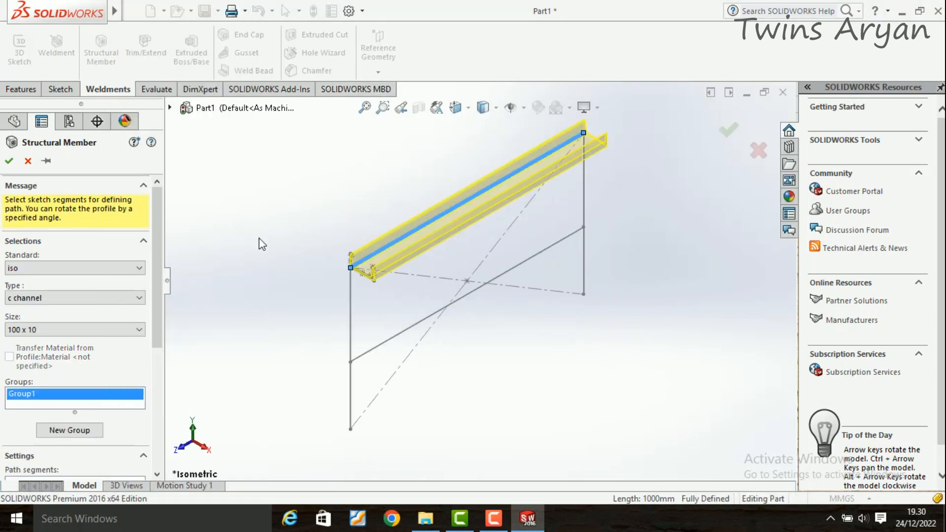
- Set the structural member's profile to an ISO rectangular tube, size 60 x 40 x 3.2
{"action": "left_click", "coordinate": [124, 303]}
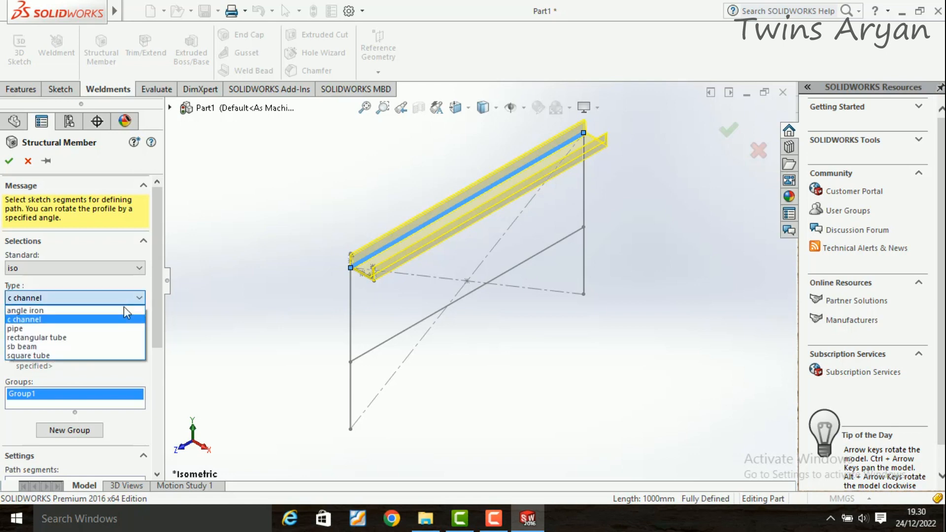
{"action": "left_click", "coordinate": [96, 314]}
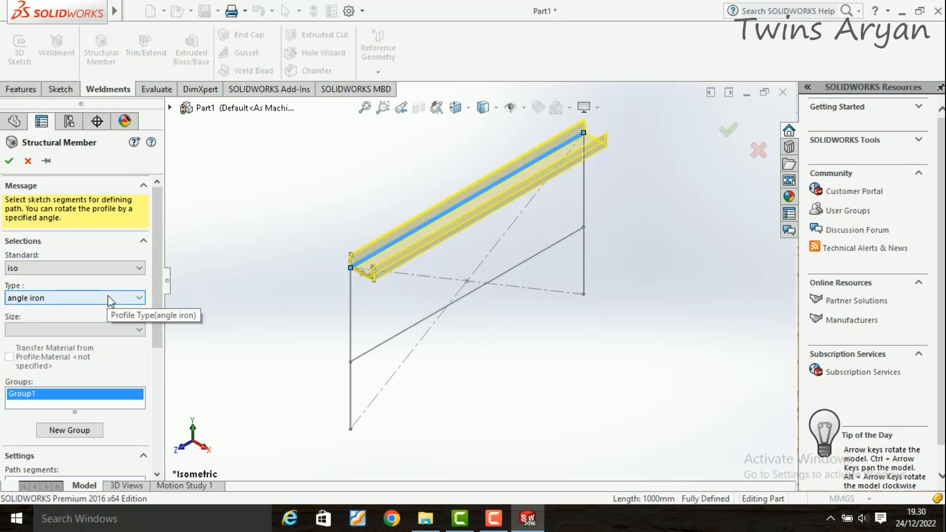
{"action": "left_click", "coordinate": [110, 299]}
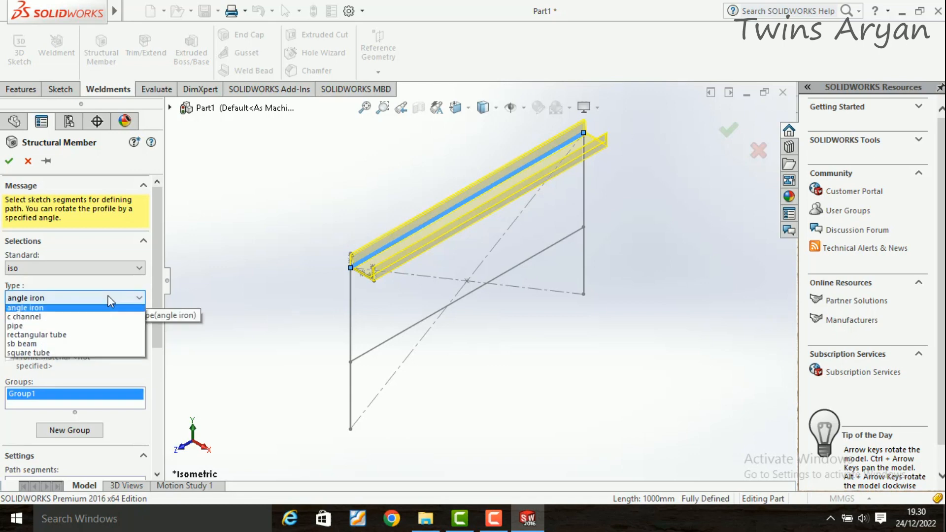
{"action": "left_click", "coordinate": [73, 338]}
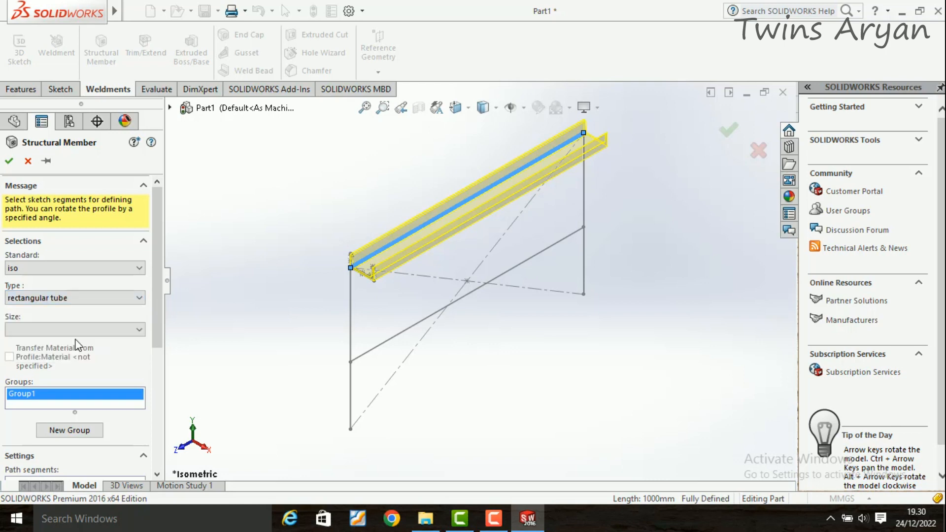
{"action": "left_click", "coordinate": [76, 330]}
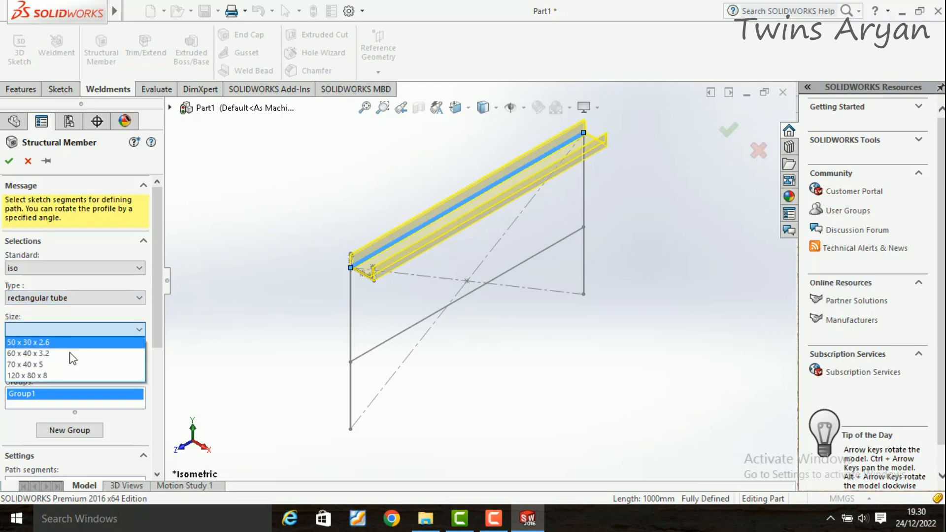
{"action": "left_click", "coordinate": [76, 353]}
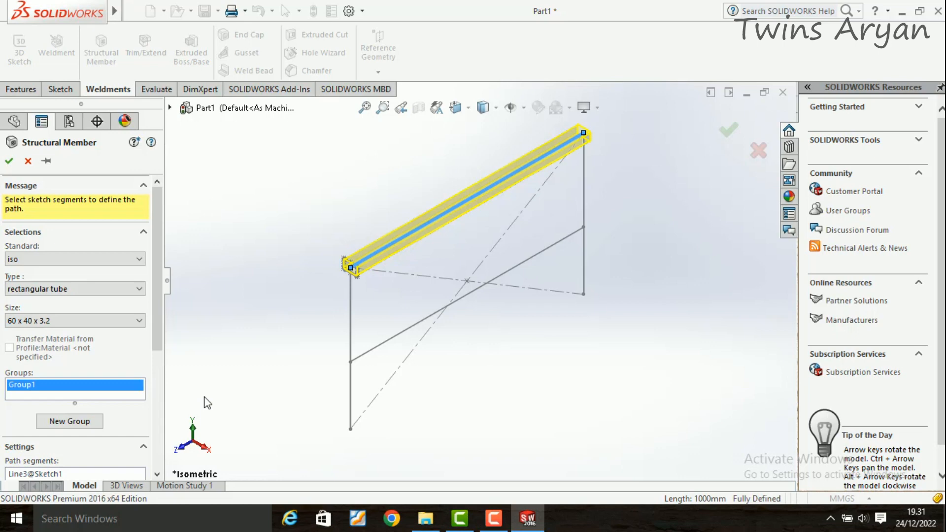
- Add both vertical sketch lines to the member's path group and complete the structural member
{"action": "scroll", "coordinate": [147, 380], "scroll_direction": "down", "scroll_amount": 3}
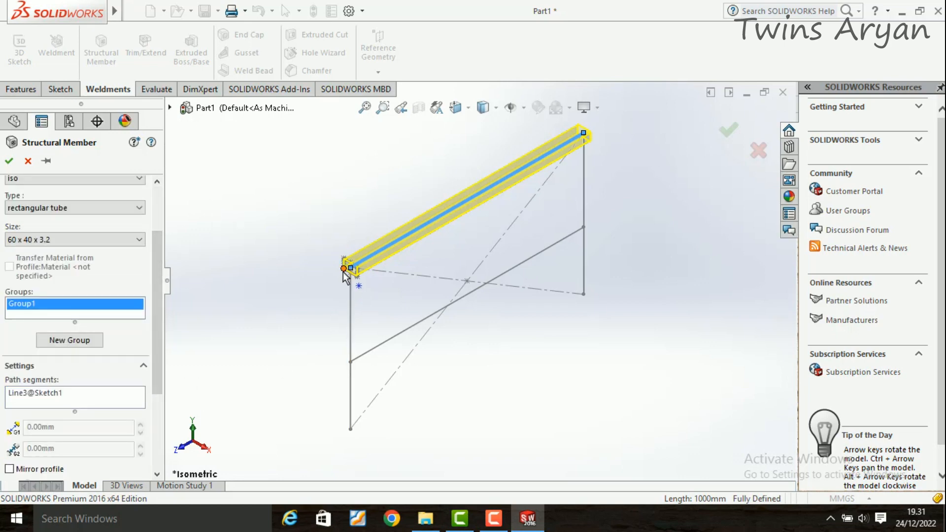
{"action": "left_click", "coordinate": [348, 290]}
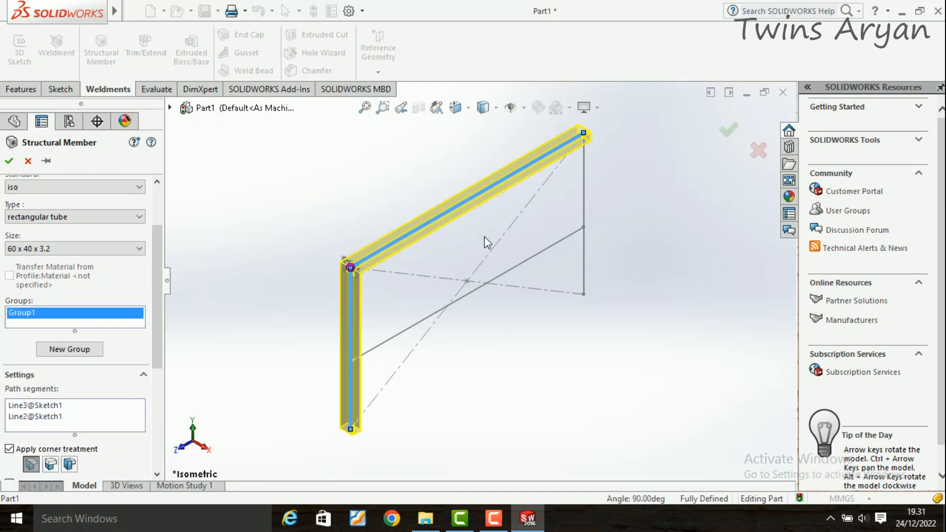
{"action": "left_click", "coordinate": [583, 188]}
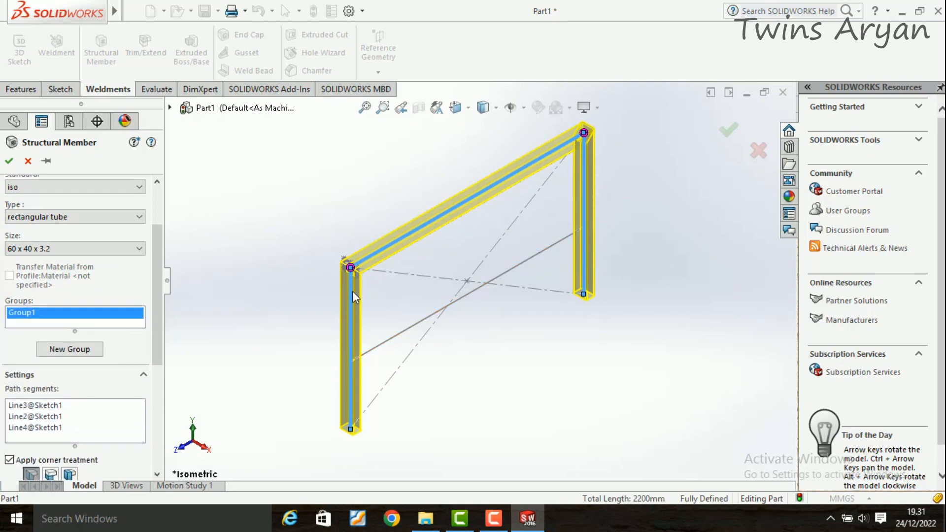
{"action": "left_click", "coordinate": [15, 164]}
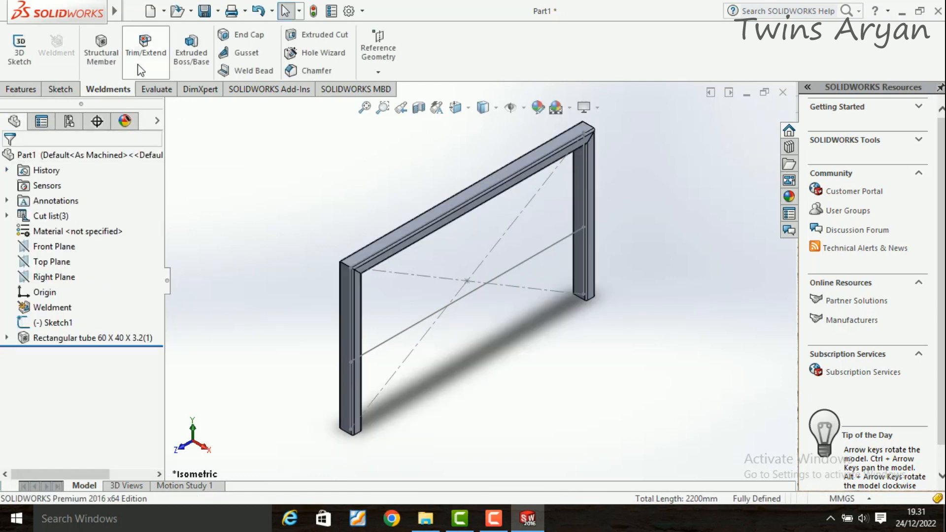
- Create a 60 x 40 x 3.2 rectangular-tube structural member along the horizontal sketch line between the two legs
{"action": "left_click", "coordinate": [115, 69]}
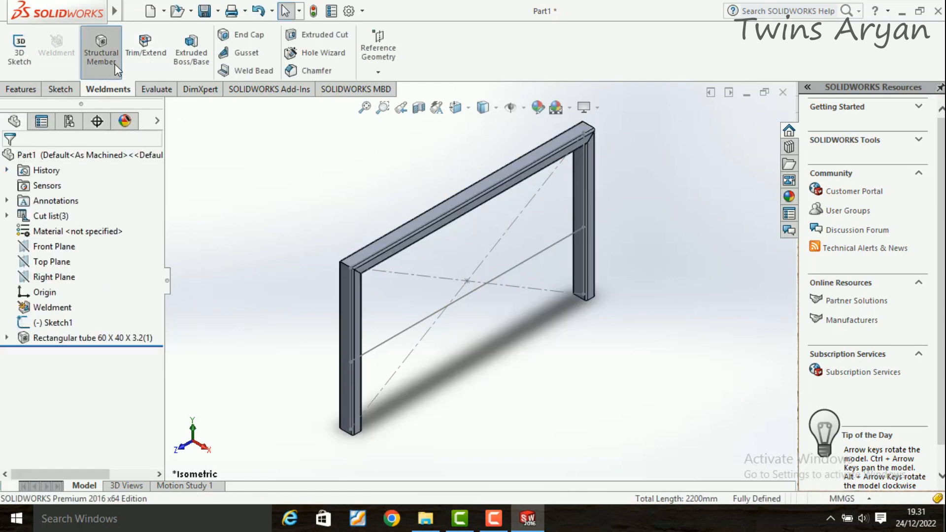
{"action": "left_click", "coordinate": [536, 253]}
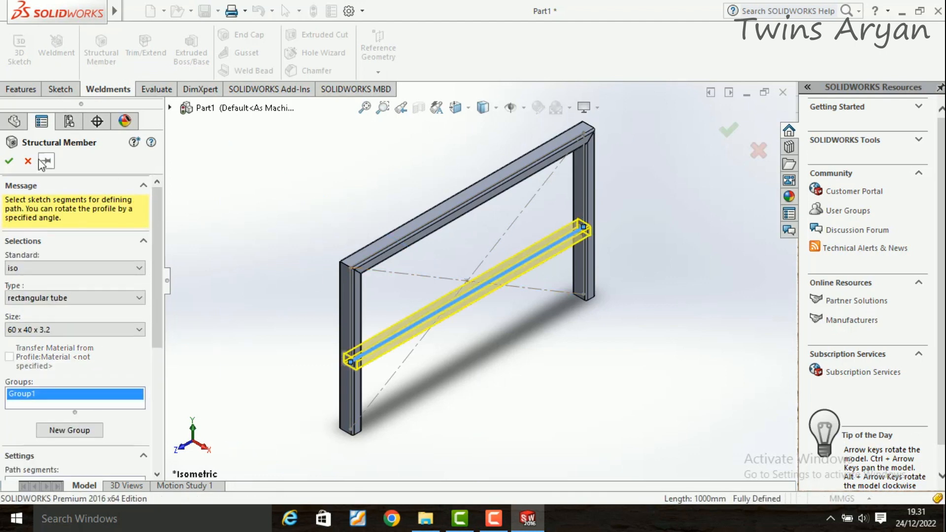
{"action": "left_click", "coordinate": [9, 161]}
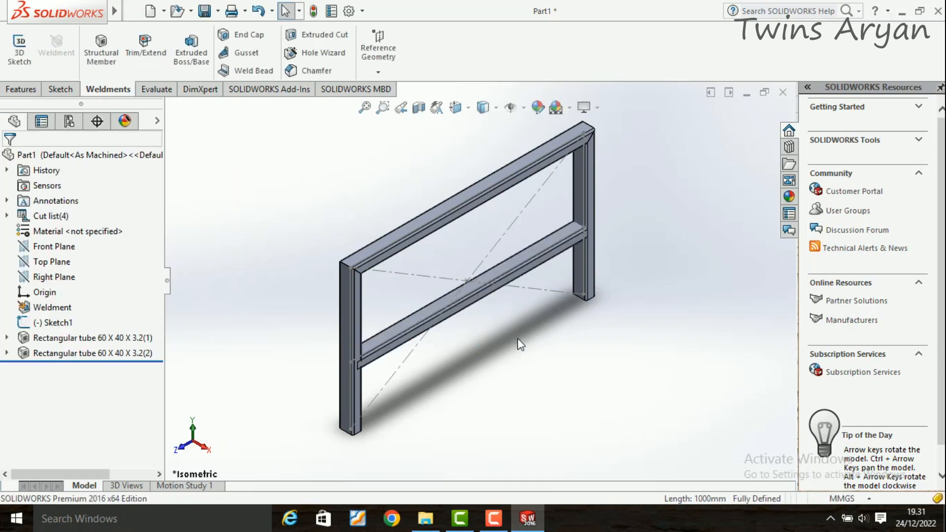
- Examine the frame in the right view and return to the isometric view
{"action": "key", "text": "space"}
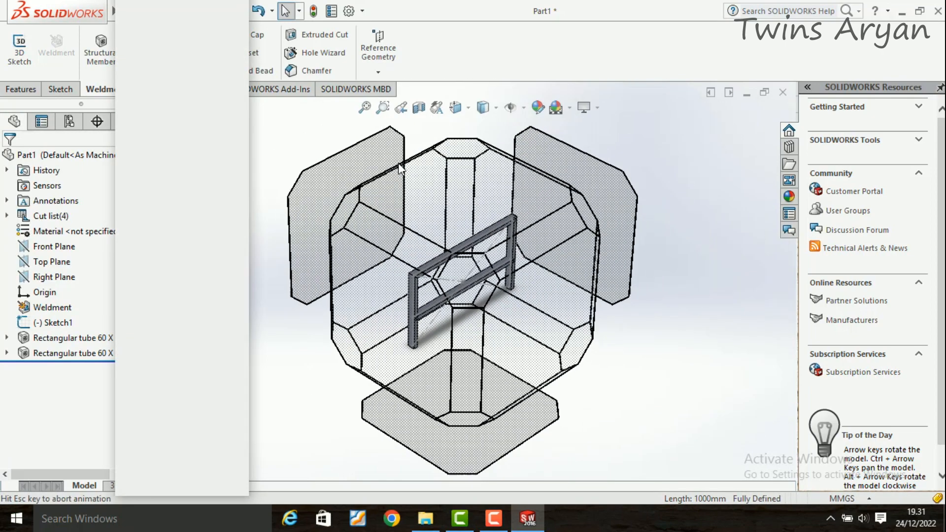
{"action": "left_click", "coordinate": [229, 17]}
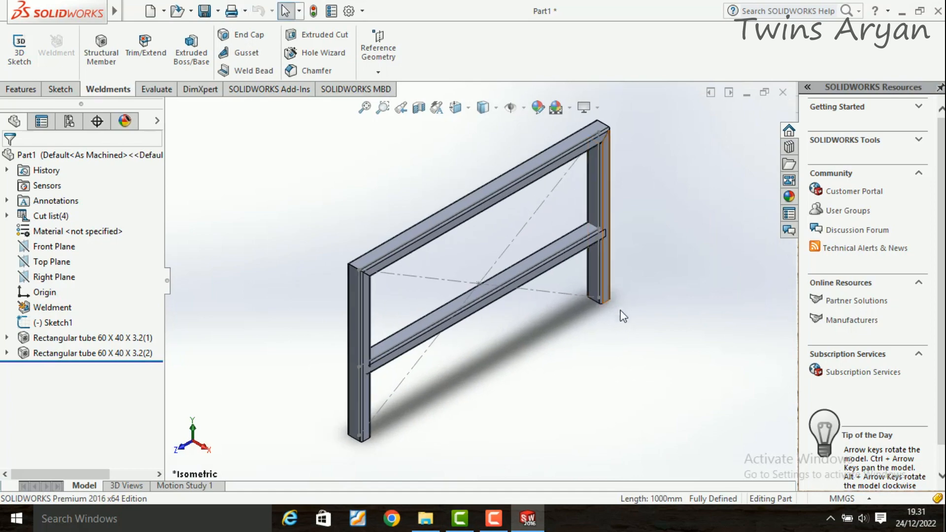
{"action": "key", "text": "space"}
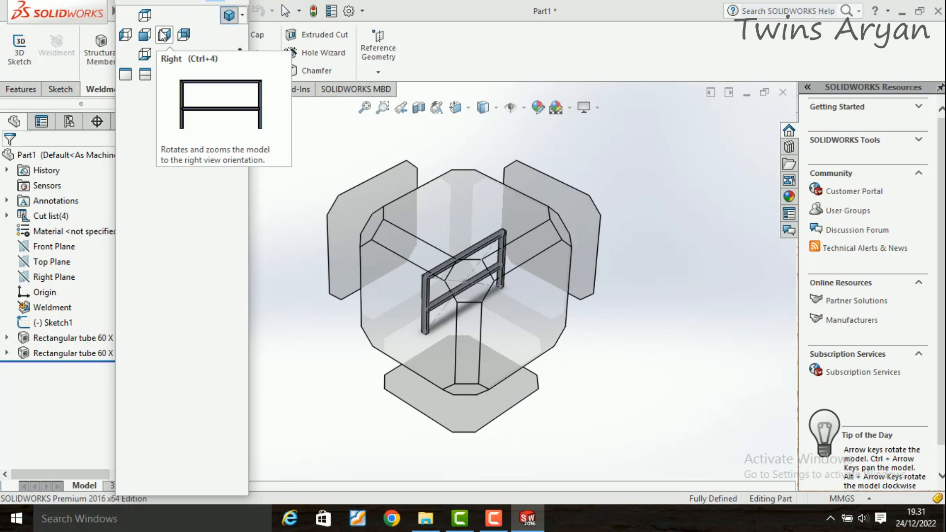
{"action": "left_click", "coordinate": [164, 36]}
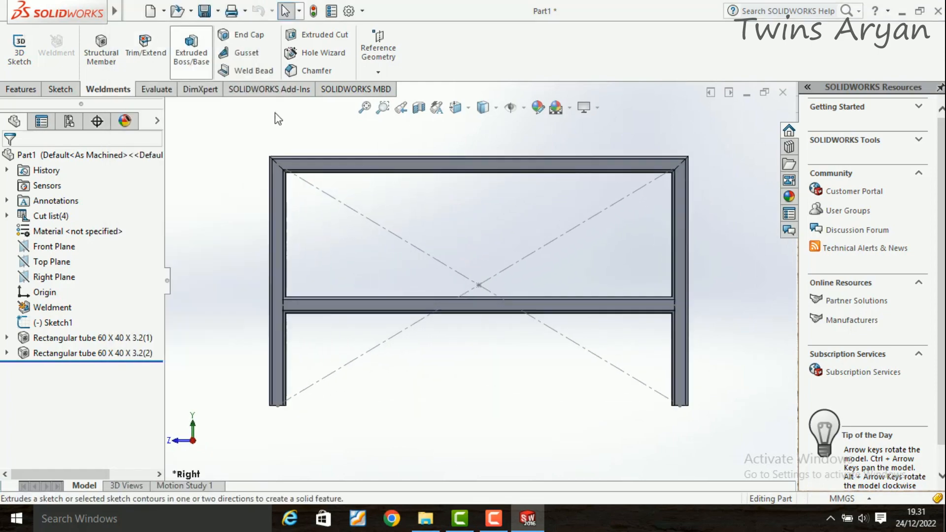
{"action": "key", "text": "space"}
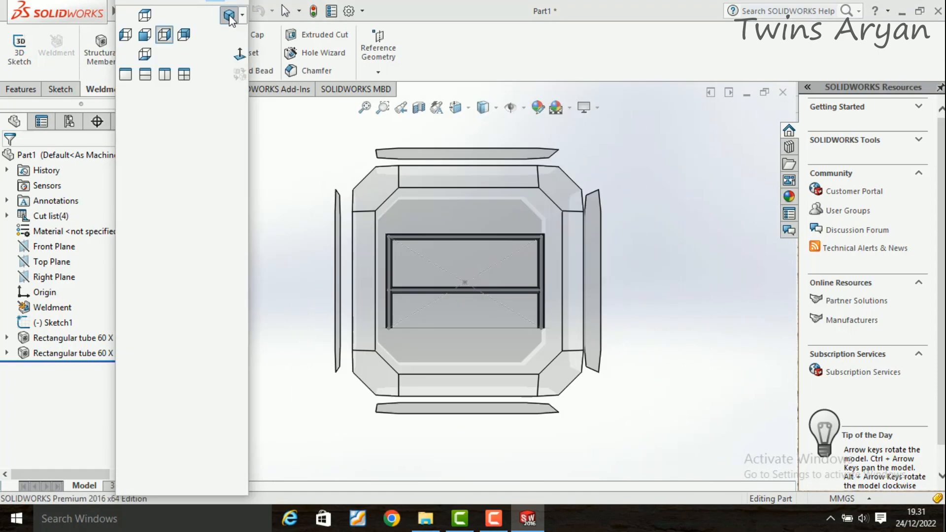
{"action": "left_click", "coordinate": [232, 20]}
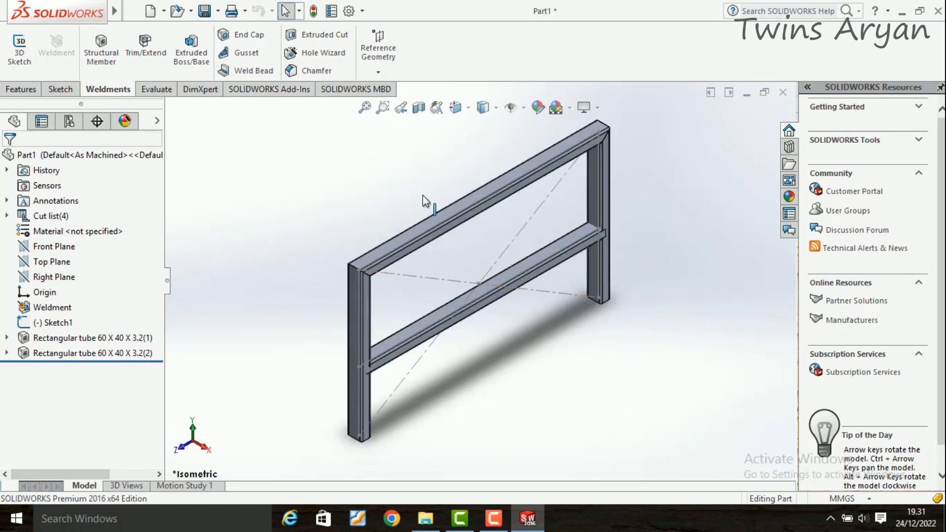
- Create a reference plane offset 1000 mm outward from the inner-side face of the frame's top tube
{"action": "left_click", "coordinate": [61, 89]}
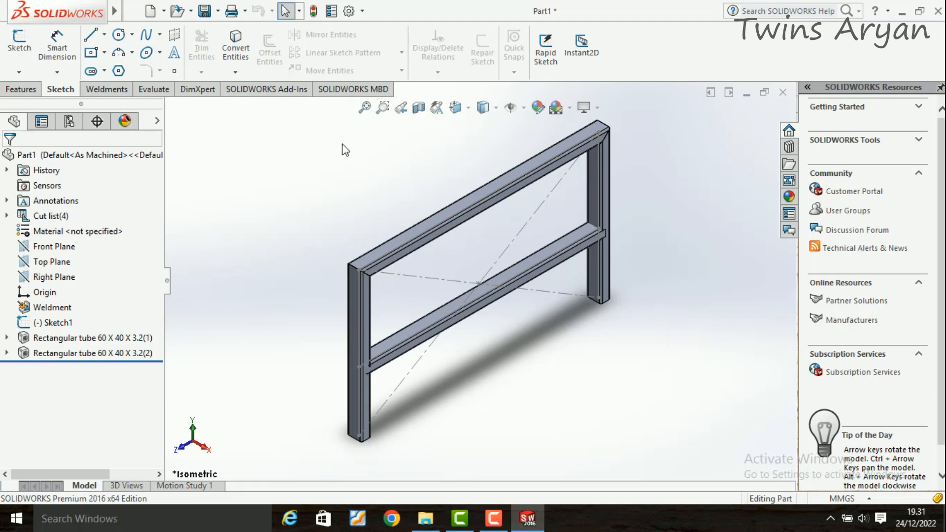
{"action": "left_click", "coordinate": [28, 90]}
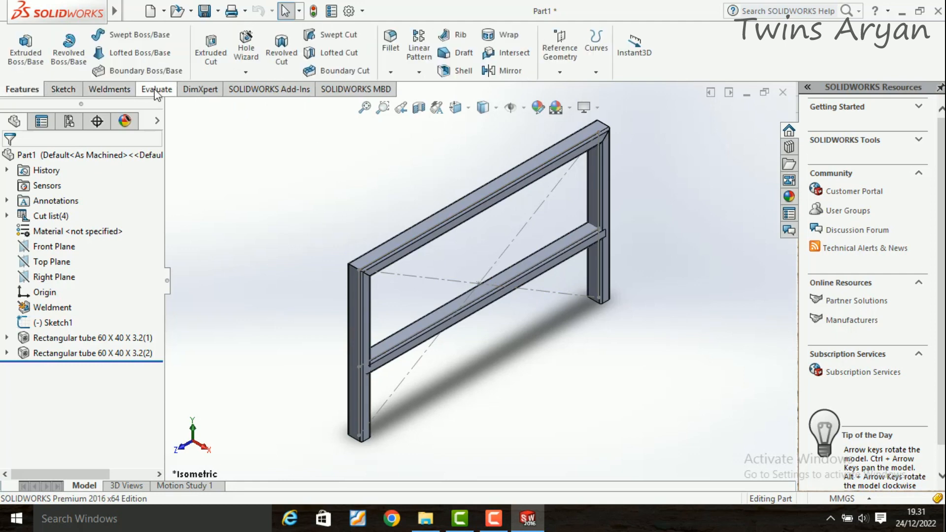
{"action": "left_click", "coordinate": [561, 72]}
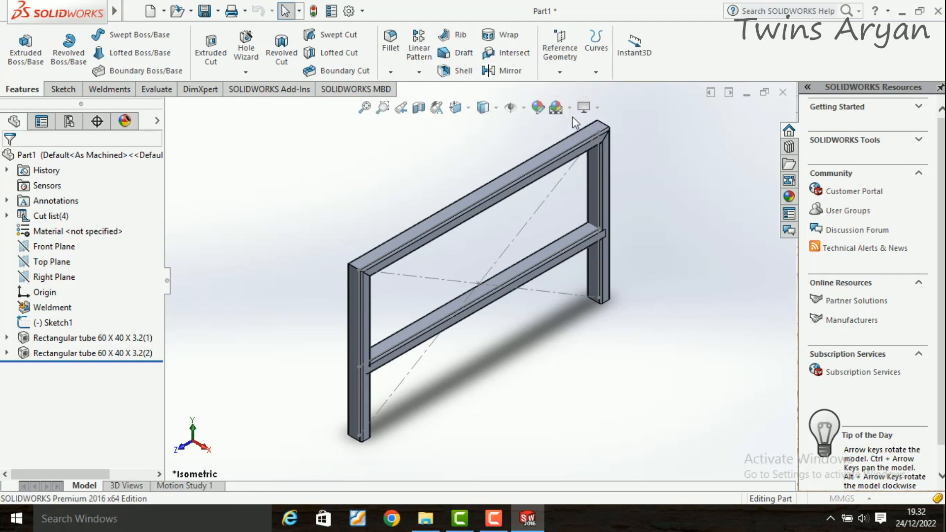
{"action": "left_click", "coordinate": [558, 171]}
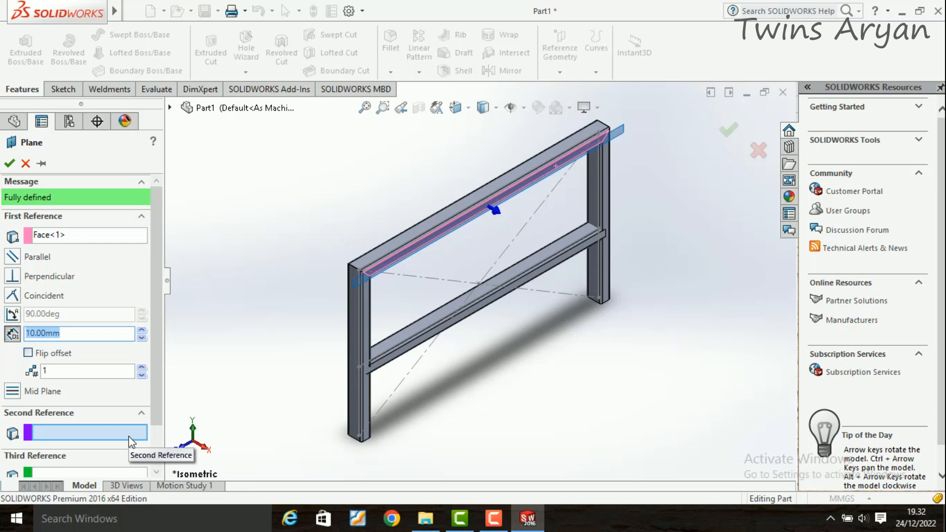
{"action": "type", "text": "1000"}
{"action": "key", "text": "Return"}
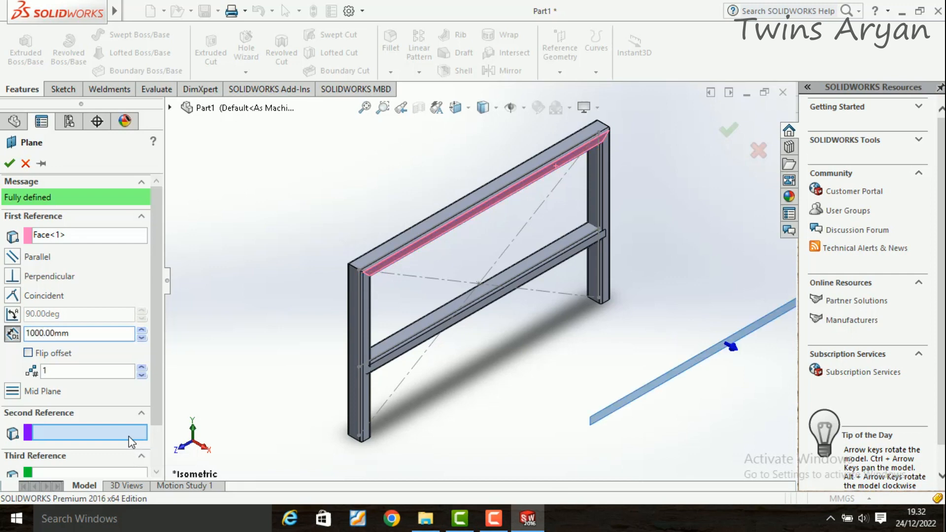
{"action": "left_click", "coordinate": [7, 164]}
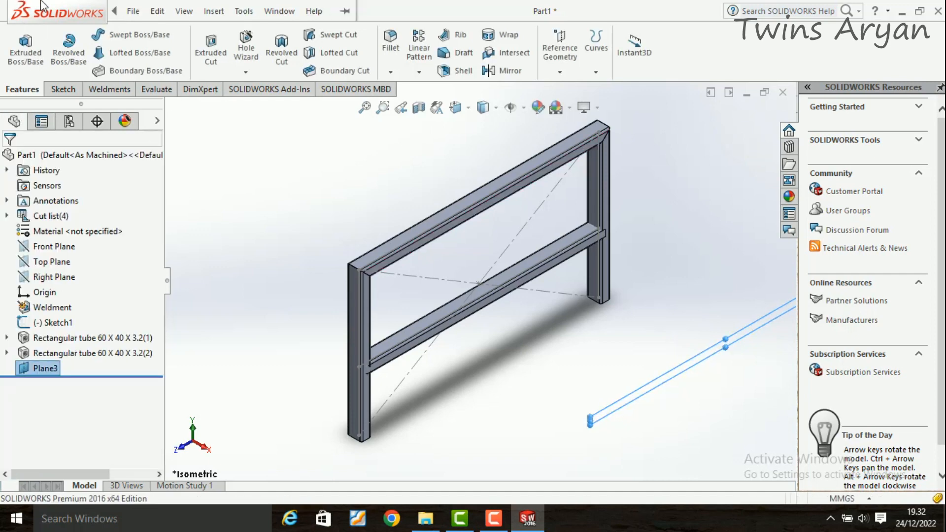
- Sketch a 1000 x 600 mm center rectangle on the new offset plane, centred on the origin and reaching the frame's upper corner
{"action": "left_click", "coordinate": [56, 89]}
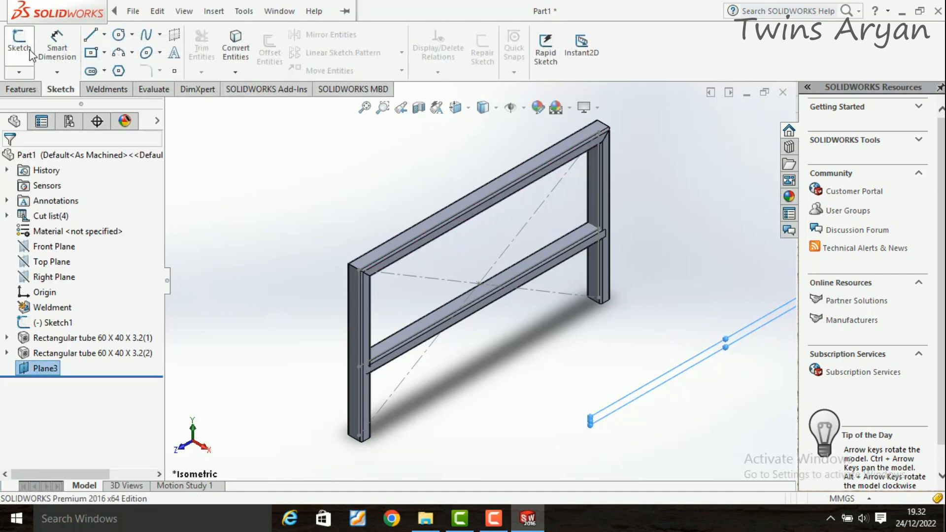
{"action": "left_click", "coordinate": [30, 51]}
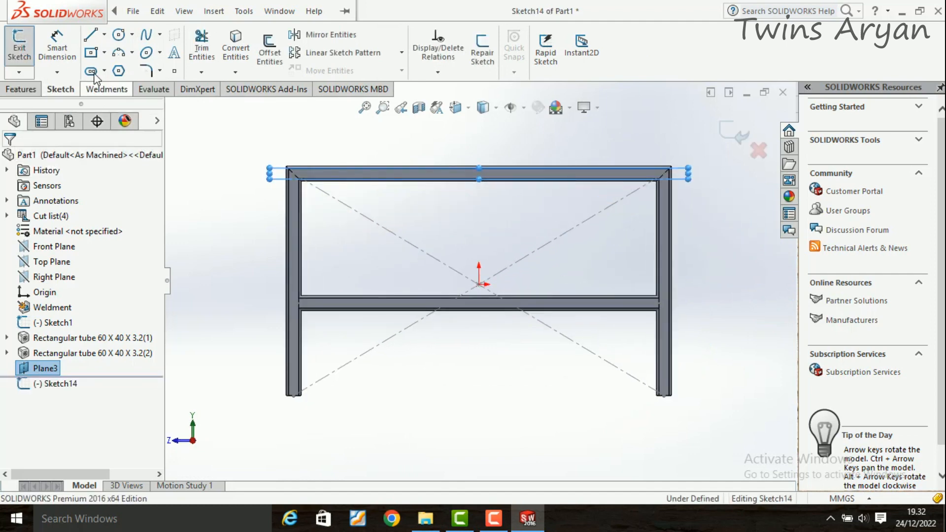
{"action": "left_click", "coordinate": [95, 56]}
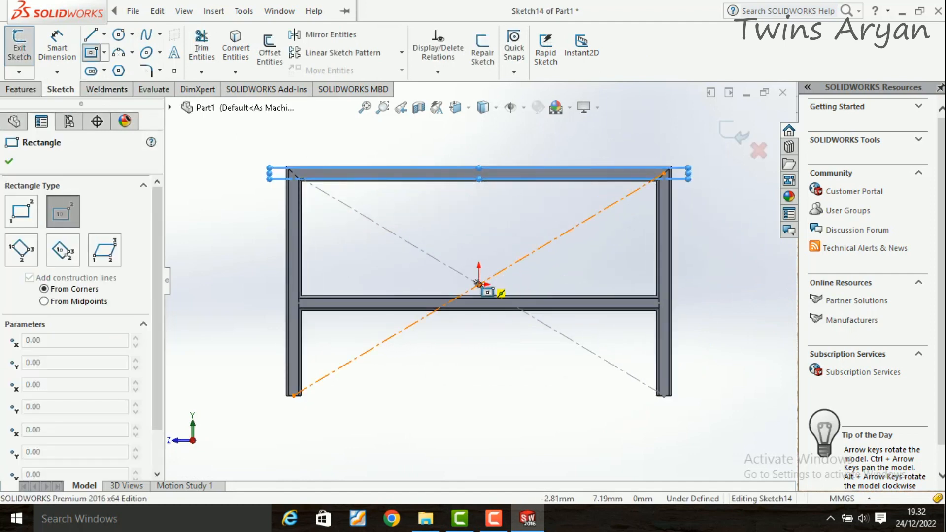
{"action": "left_click", "coordinate": [479, 285]}
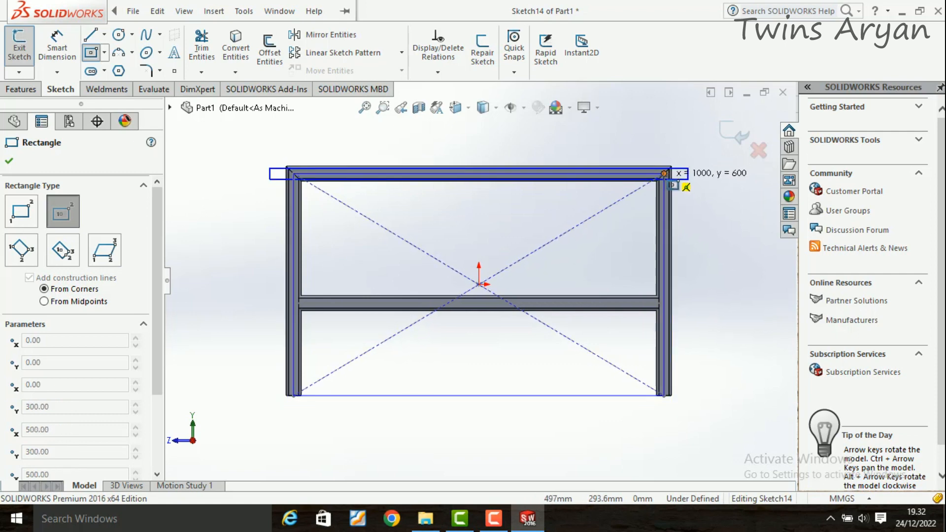
{"action": "left_click", "coordinate": [665, 173]}
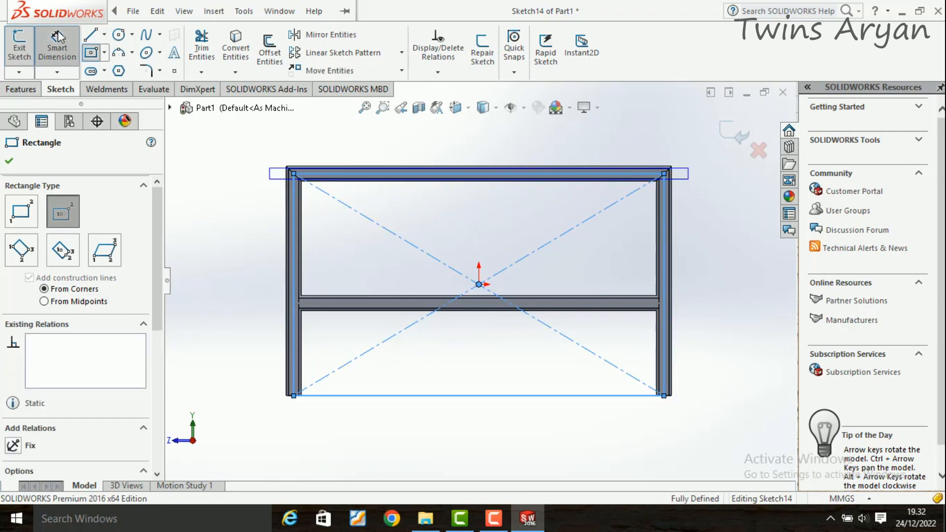
- Try to dimension the height of the new rectangle along its right edge
{"action": "key", "text": "Escape"}
{"action": "left_click", "coordinate": [667, 226]}
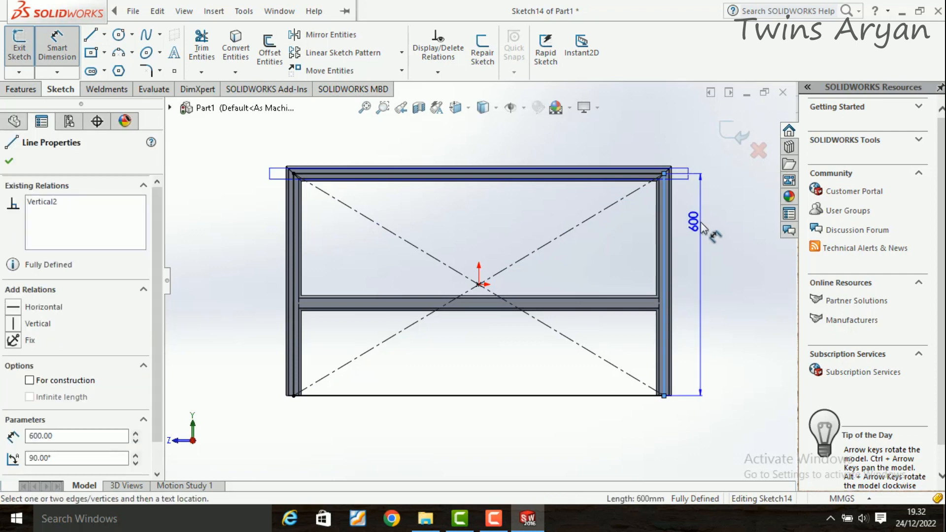
{"action": "left_click", "coordinate": [724, 240]}
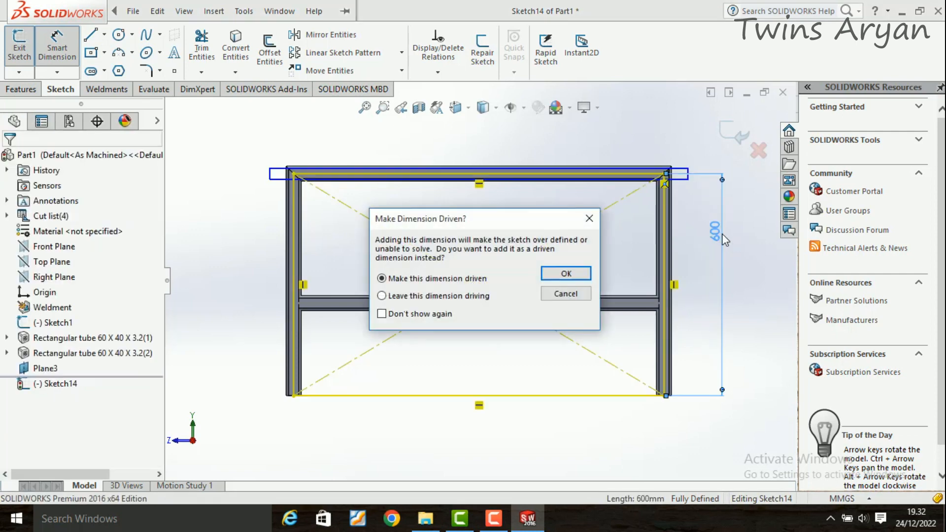
{"action": "left_click", "coordinate": [589, 218]}
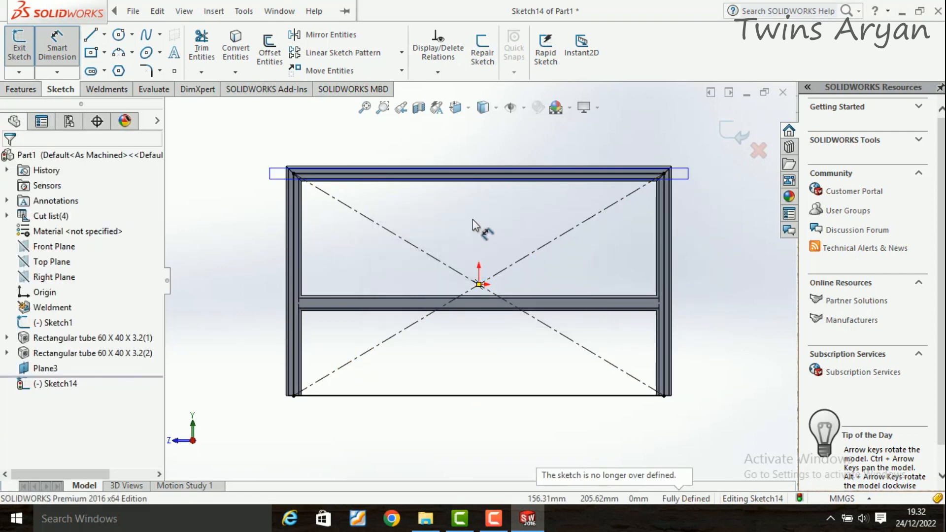
- Offset the new rectangle's bottom line 250 mm upward and undo that offset
{"action": "left_click", "coordinate": [270, 48]}
{"action": "left_click", "coordinate": [461, 395]}
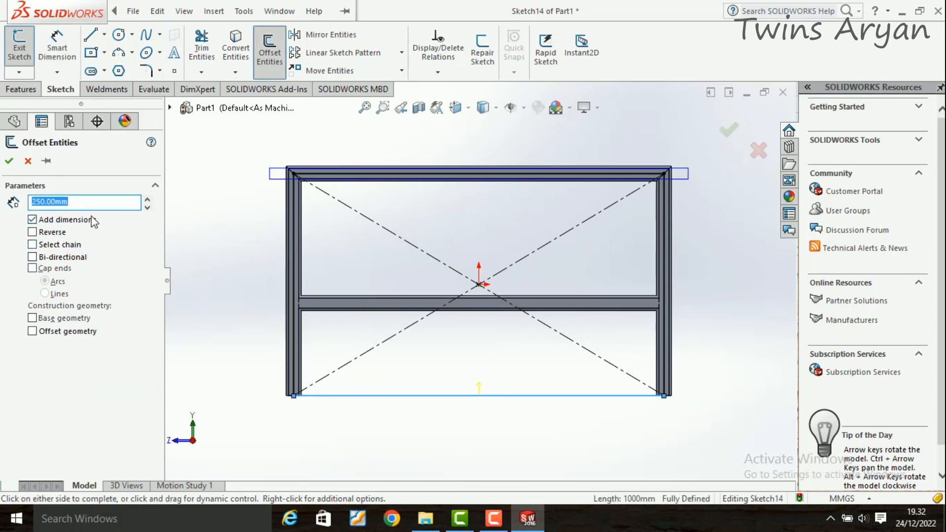
{"action": "left_click", "coordinate": [9, 160]}
{"action": "scroll", "coordinate": [442, 287], "scroll_direction": "down", "scroll_amount": 2}
{"action": "scroll", "coordinate": [442, 288], "scroll_direction": "up", "scroll_amount": 5}
{"action": "key", "text": "ctrl+z"}
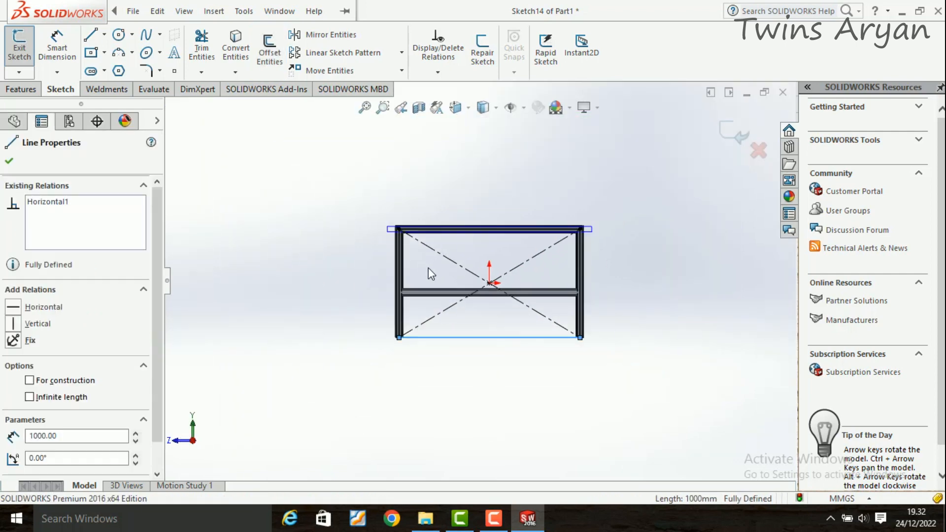
- Offset the rectangle's bottom line 250 mm upward by reversing the offset direction, with the dimension added
{"action": "left_click", "coordinate": [270, 49]}
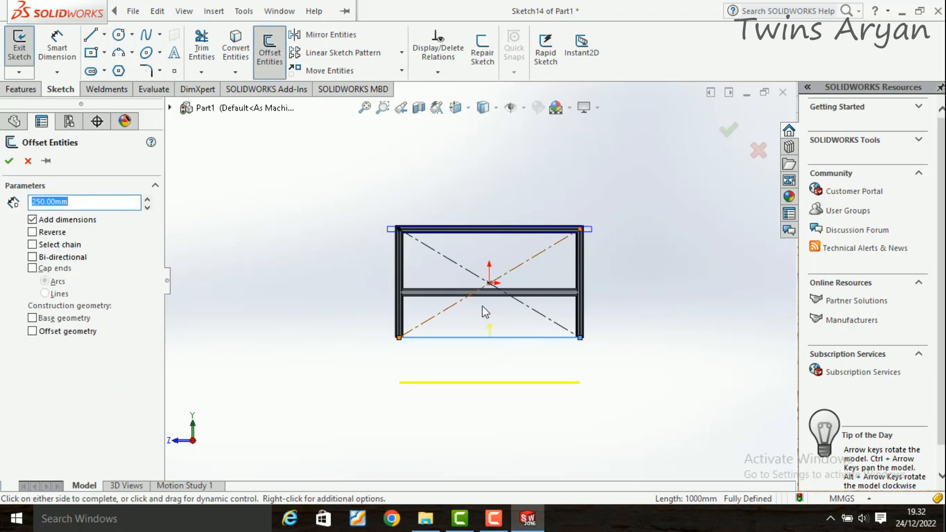
{"action": "left_click", "coordinate": [52, 233]}
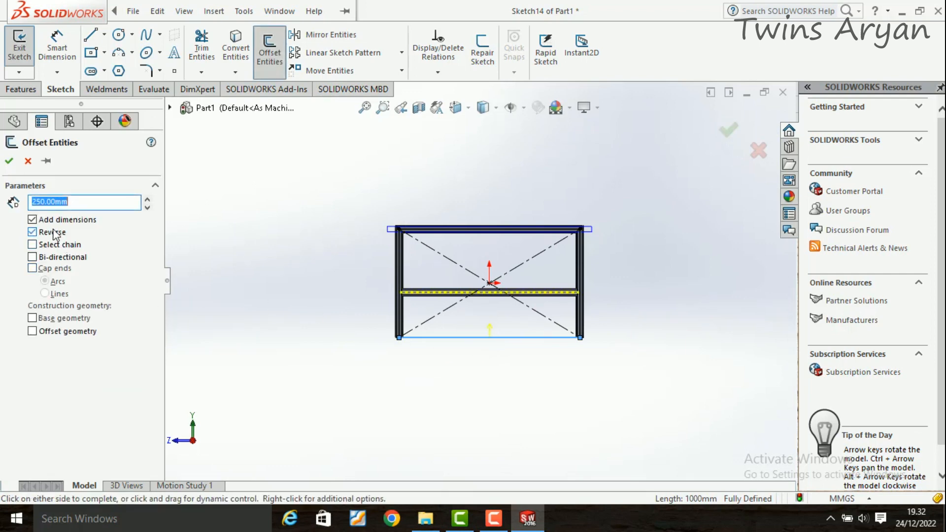
{"action": "left_click", "coordinate": [9, 161]}
{"action": "left_click", "coordinate": [184, 11]}
{"action": "left_click", "coordinate": [396, 152]}
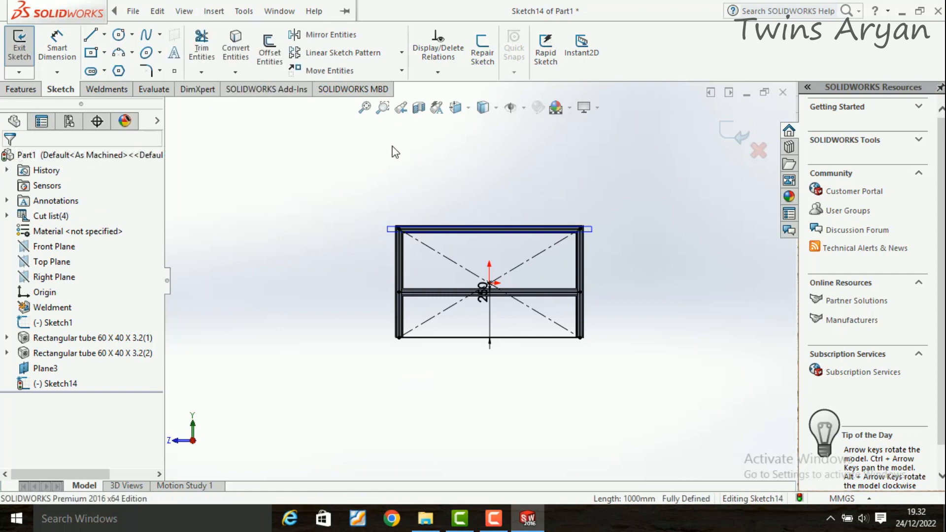
- Trim away the rectangle's bottom line and close the sketch
{"action": "left_click", "coordinate": [202, 49]}
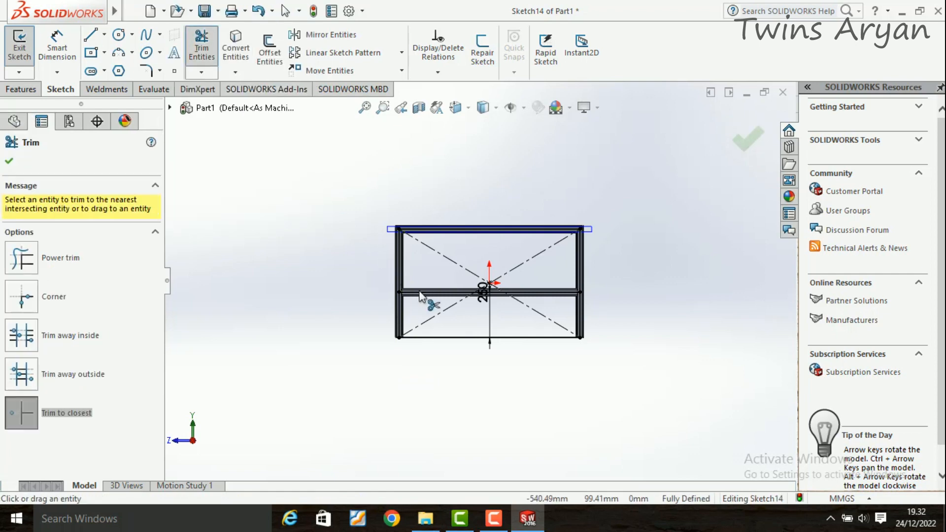
{"action": "left_click", "coordinate": [481, 340]}
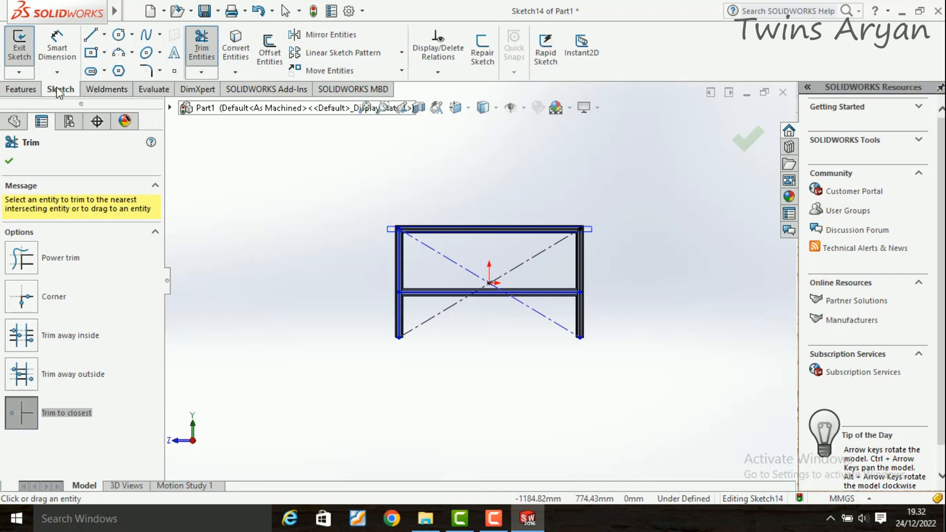
{"action": "left_click", "coordinate": [19, 48]}
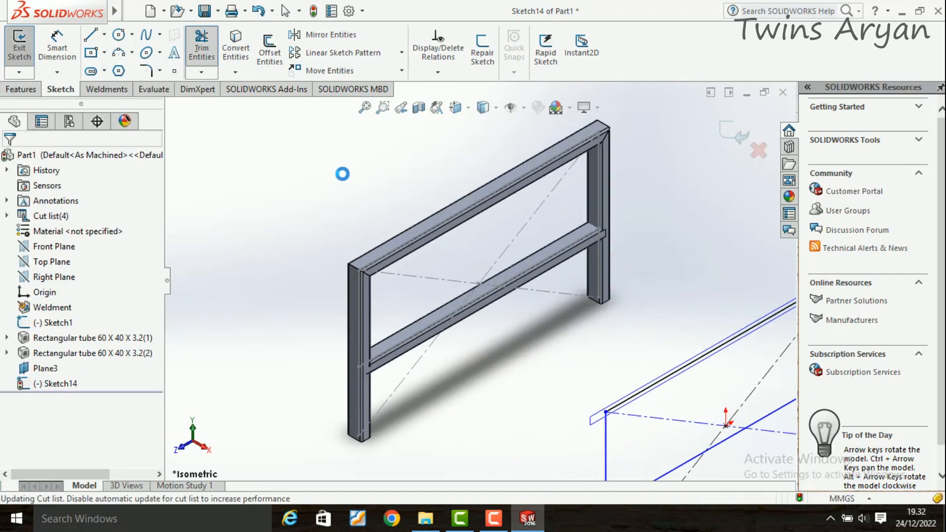
- Add iso rectangular tube 60 x 40 x 3.2 structural members along the second frame's top line and both leg lines
{"action": "left_click", "coordinate": [116, 93]}
{"action": "left_click", "coordinate": [114, 53]}
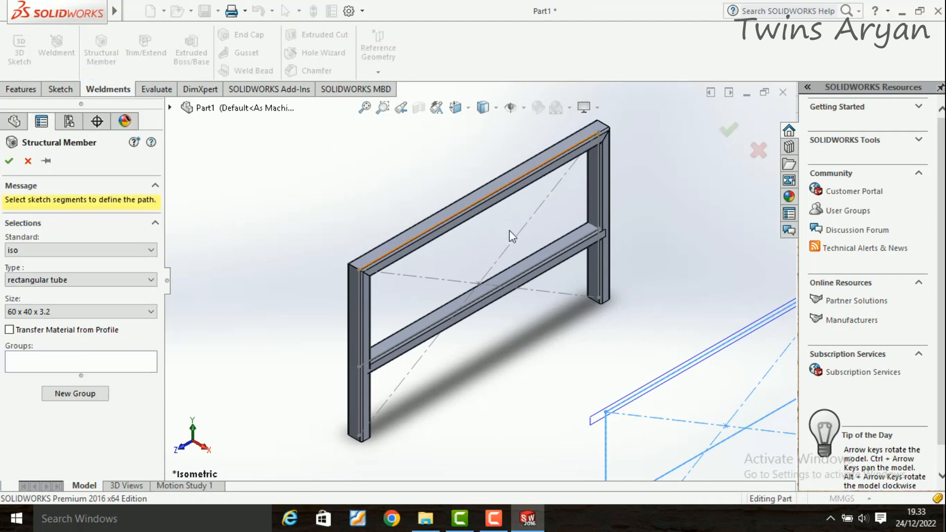
{"action": "scroll", "coordinate": [481, 281], "scroll_direction": "up", "scroll_amount": 2}
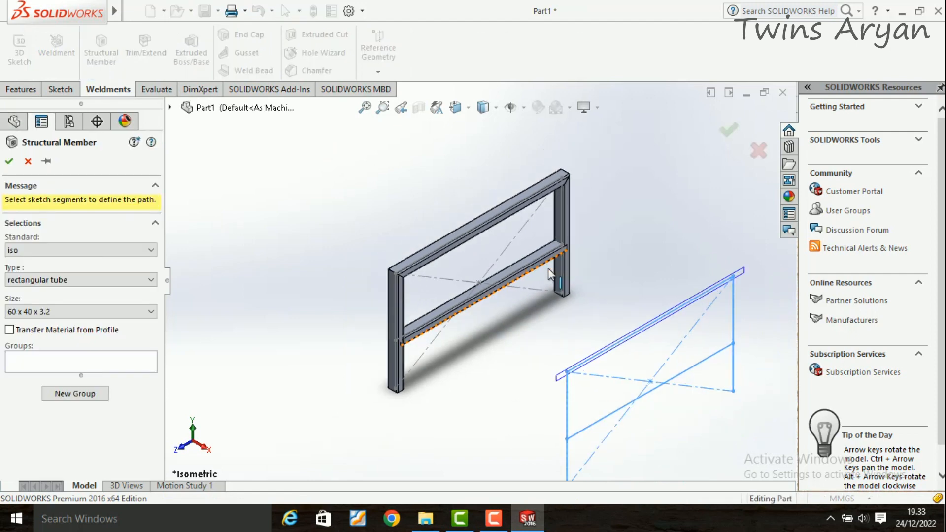
{"action": "left_click", "coordinate": [636, 342]}
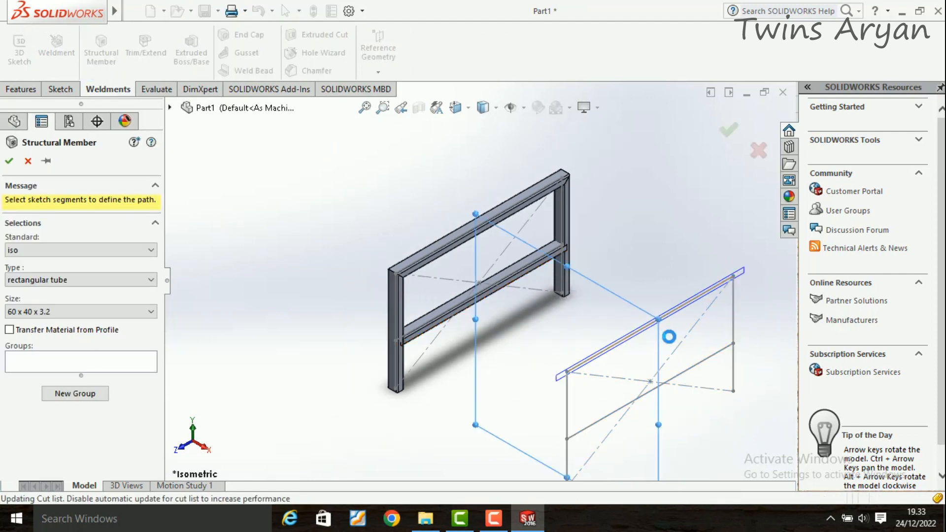
{"action": "left_click", "coordinate": [734, 331]}
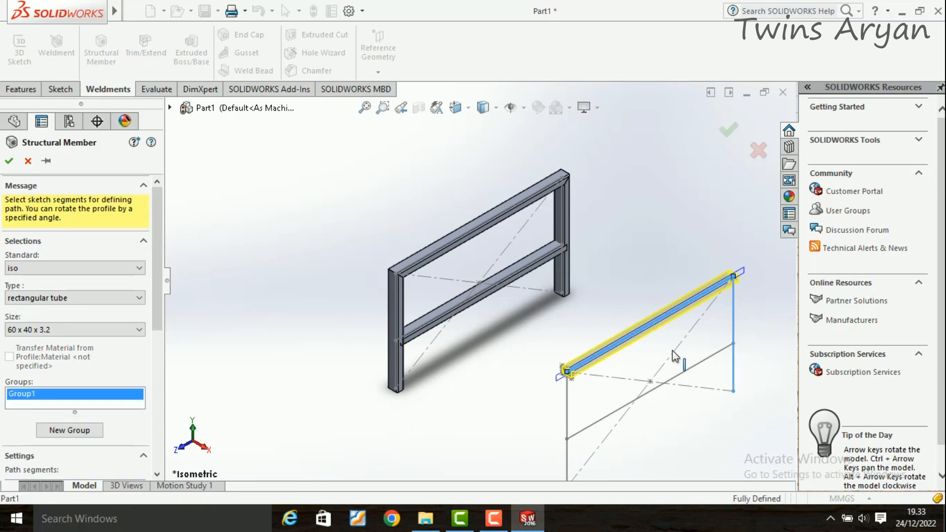
{"action": "left_click", "coordinate": [570, 401]}
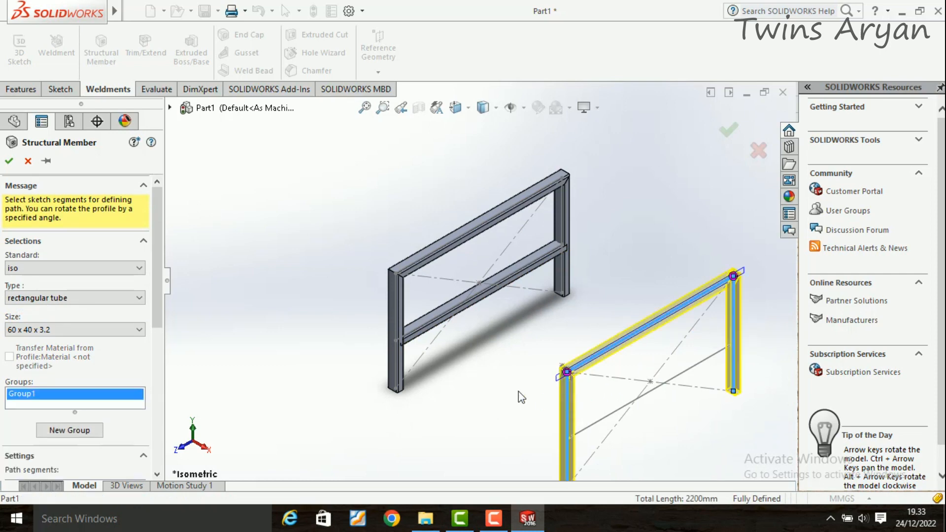
{"action": "left_click", "coordinate": [9, 162]}
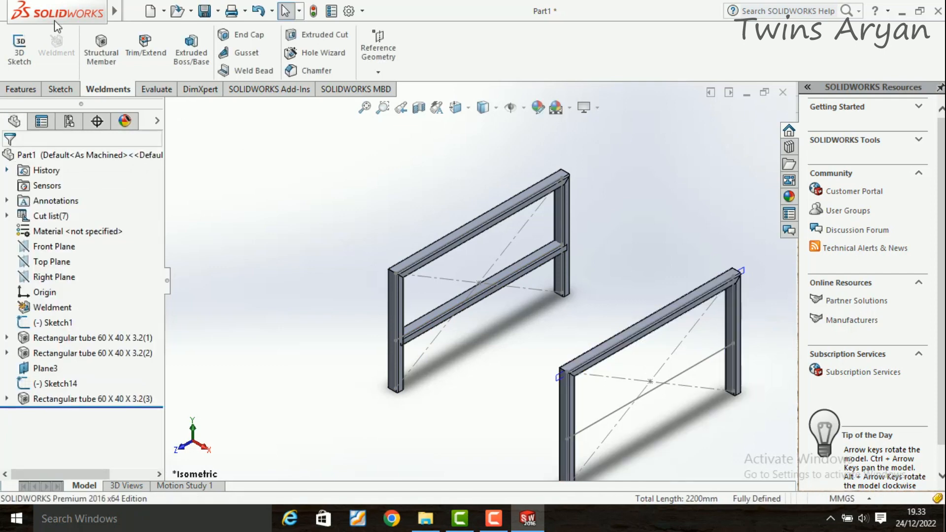
- Add a 60 x 40 x 3.2 rectangular tube along the second frame's horizontal middle line
{"action": "left_click", "coordinate": [102, 49]}
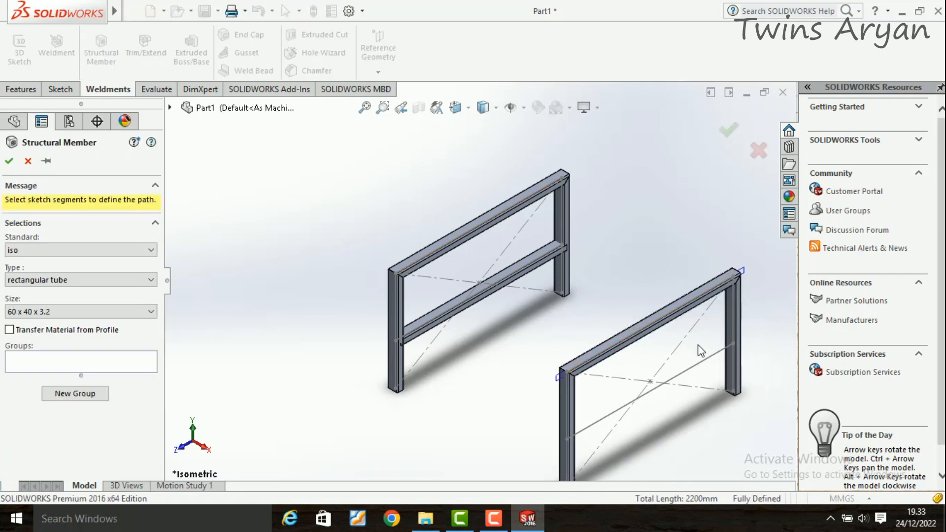
{"action": "left_click", "coordinate": [716, 363]}
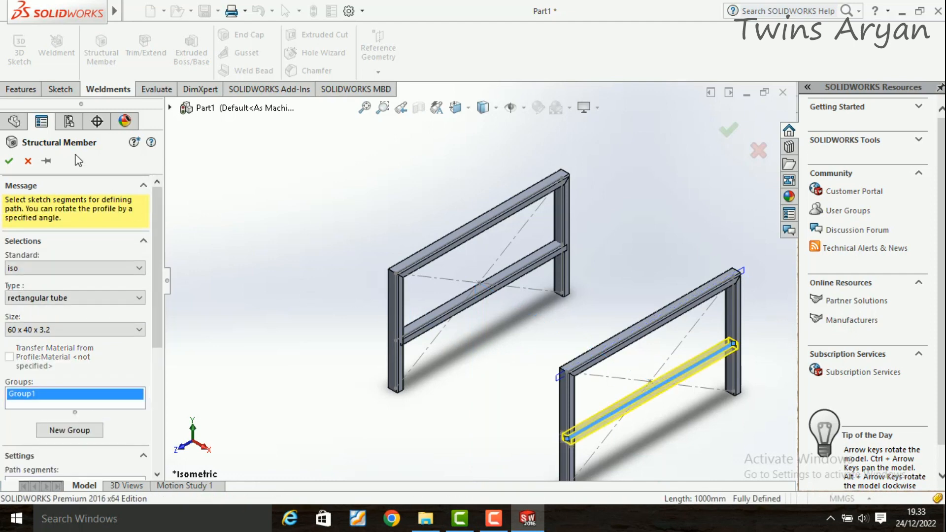
{"action": "left_click", "coordinate": [8, 165]}
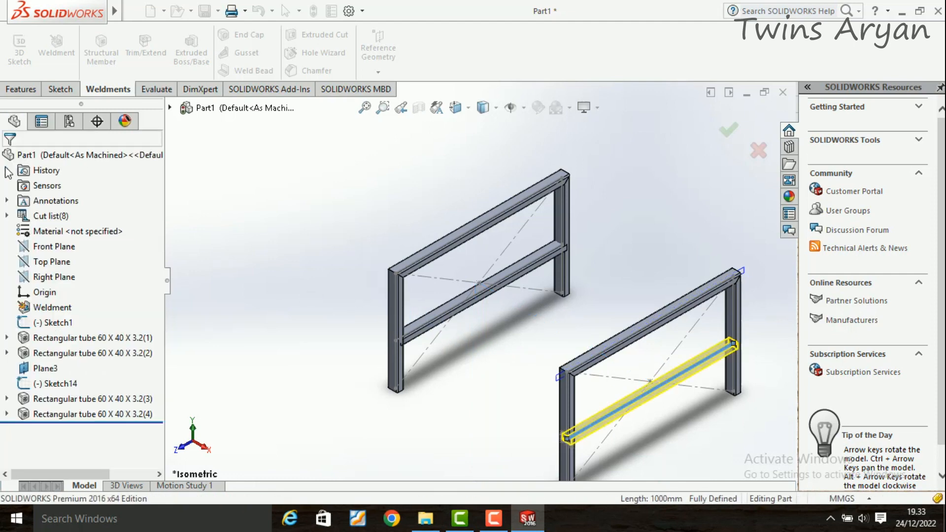
- On the first frame's top face, sketch a 1030 x 1000 mm corner rectangle linking the end points of both top tubes' centrelines
{"action": "left_click", "coordinate": [477, 223]}
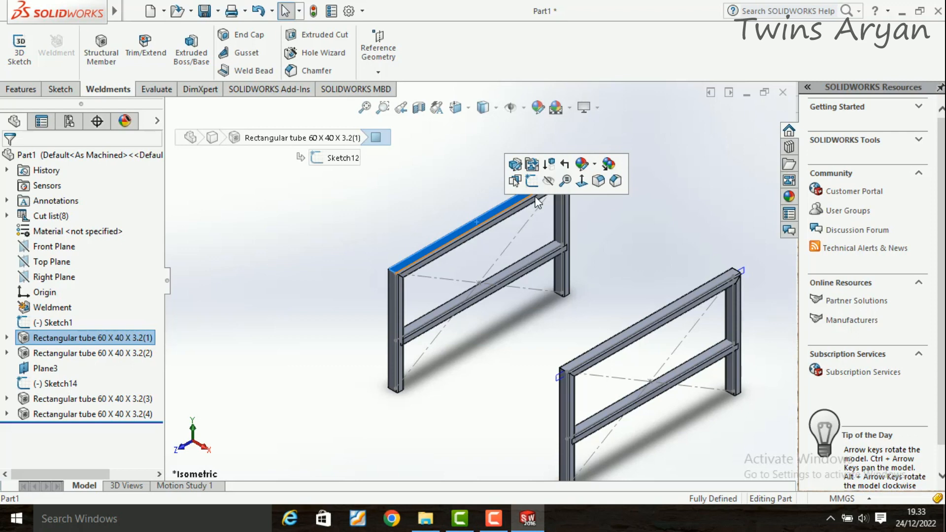
{"action": "left_click", "coordinate": [534, 182]}
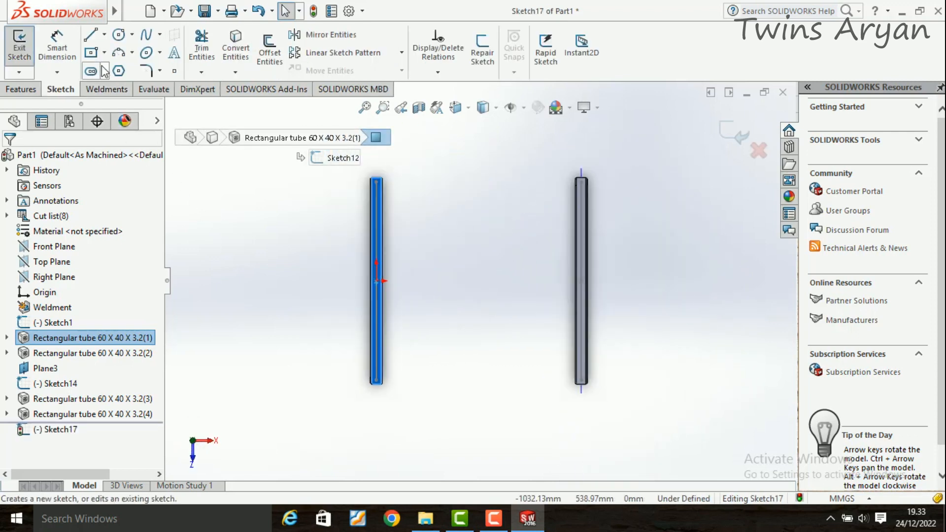
{"action": "left_click", "coordinate": [91, 58]}
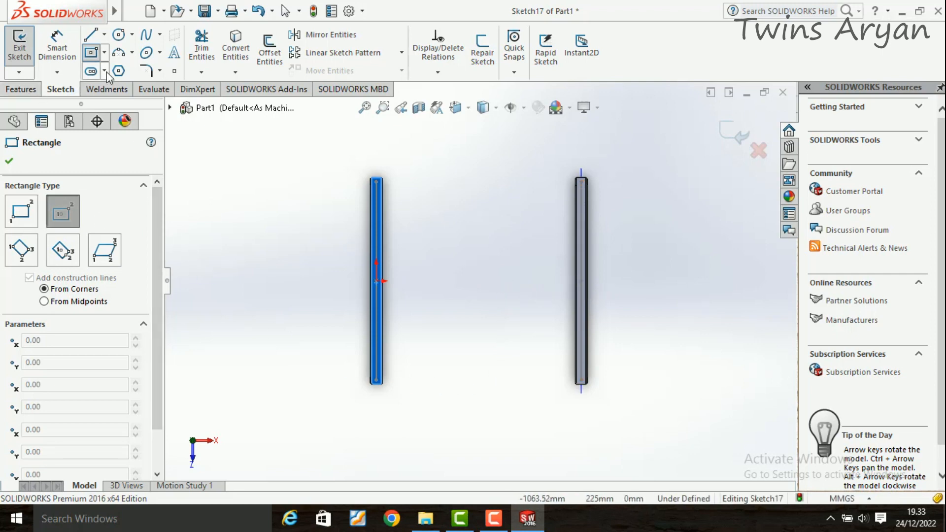
{"action": "left_click", "coordinate": [104, 53]}
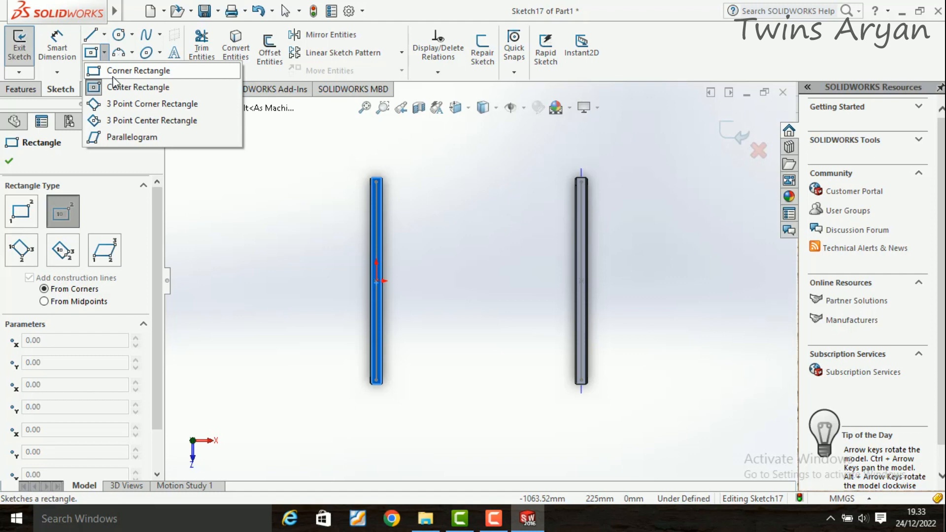
{"action": "left_click", "coordinate": [133, 71]}
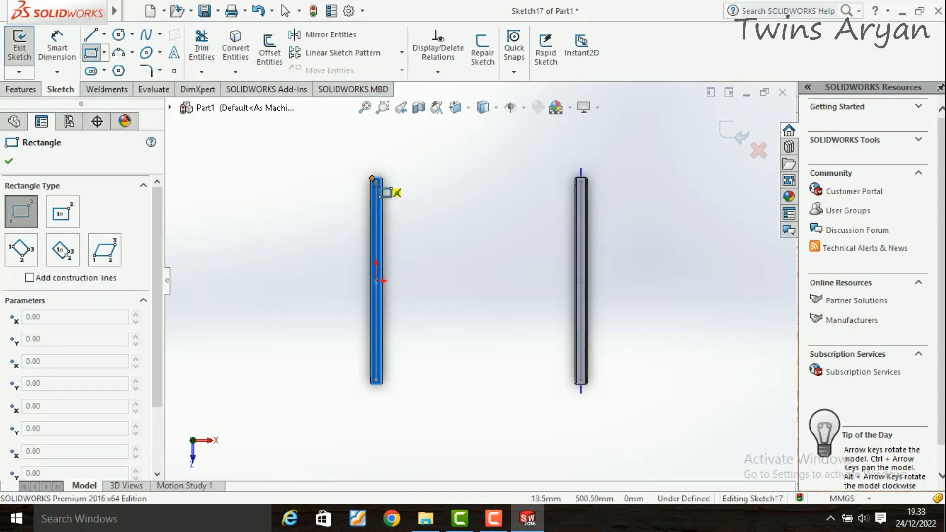
{"action": "scroll", "coordinate": [397, 278], "scroll_direction": "up", "scroll_amount": 4}
{"action": "scroll", "coordinate": [423, 271], "scroll_direction": "down", "scroll_amount": 6}
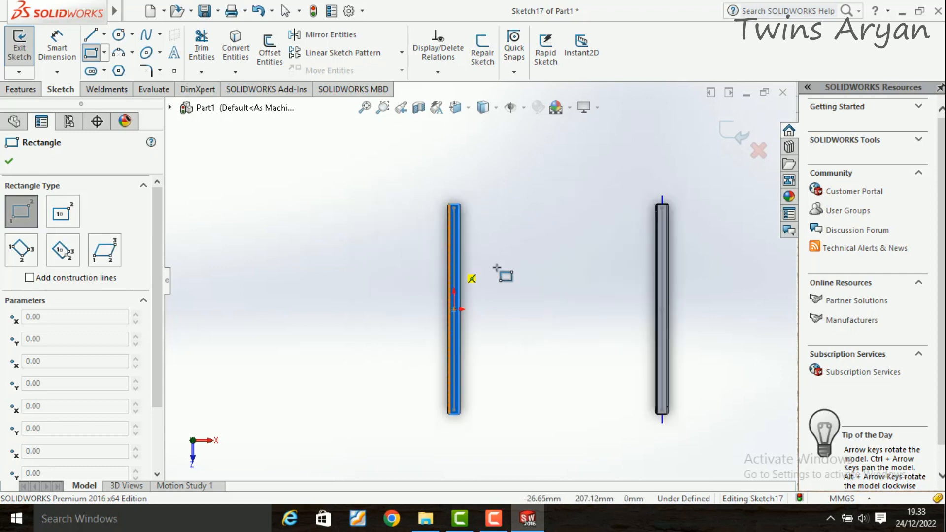
{"action": "scroll", "coordinate": [559, 288], "scroll_direction": "down", "scroll_amount": 3}
{"action": "scroll", "coordinate": [566, 232], "scroll_direction": "up", "scroll_amount": 2}
{"action": "left_click", "coordinate": [663, 187]}
{"action": "scroll", "coordinate": [374, 330], "scroll_direction": "down", "scroll_amount": 3}
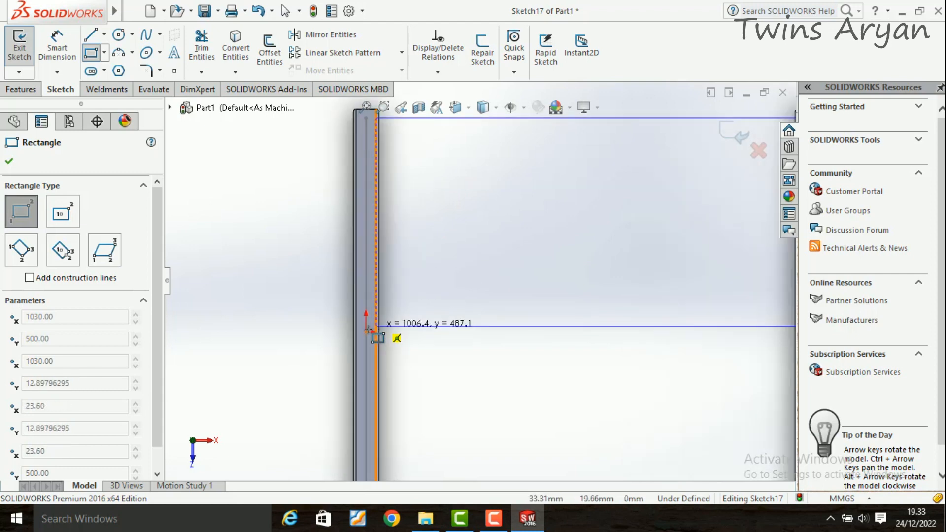
{"action": "scroll", "coordinate": [385, 330], "scroll_direction": "up", "scroll_amount": 4}
{"action": "scroll", "coordinate": [449, 377], "scroll_direction": "down", "scroll_amount": 2}
{"action": "scroll", "coordinate": [448, 377], "scroll_direction": "down", "scroll_amount": 4}
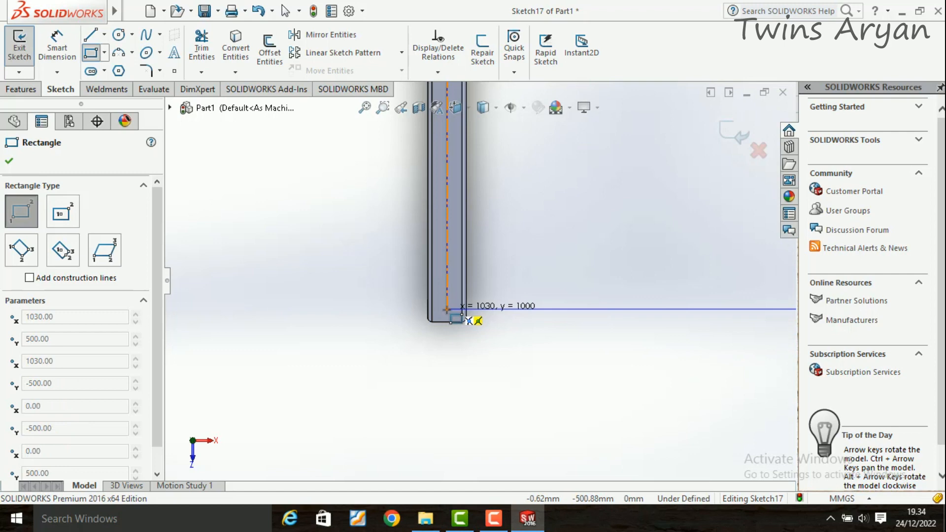
{"action": "left_click", "coordinate": [449, 310]}
{"action": "scroll", "coordinate": [363, 322], "scroll_direction": "up", "scroll_amount": 3}
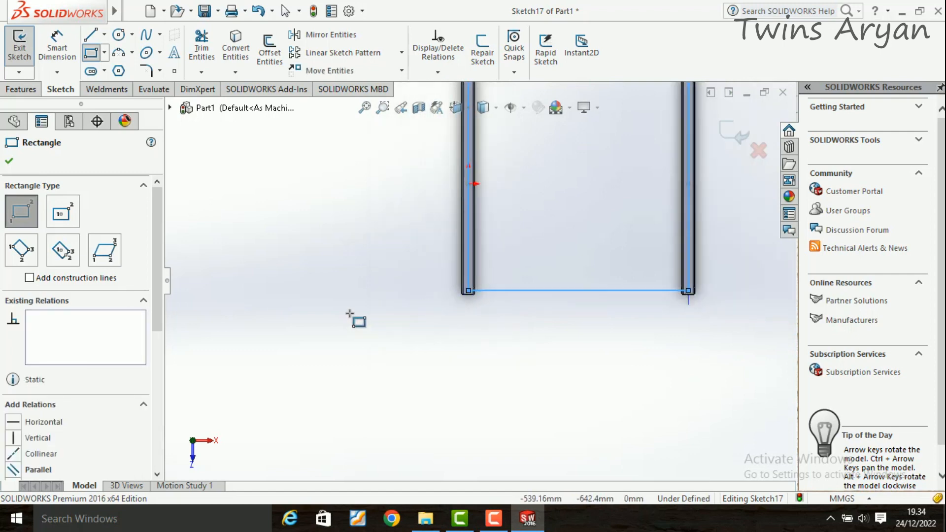
{"action": "scroll", "coordinate": [350, 314], "scroll_direction": "up", "scroll_amount": 2}
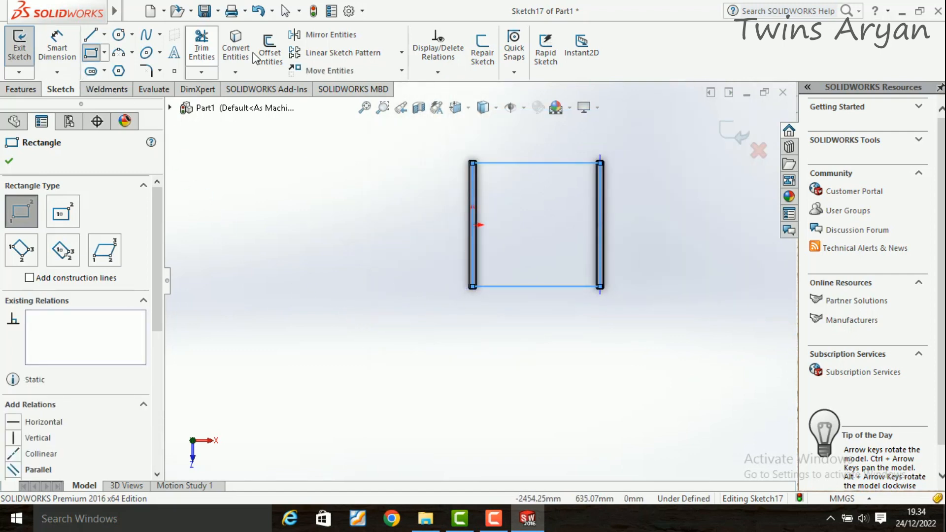
- Trim away the two rectangle sides running along the top tubes, keeping only the two connecting lines, and close the sketch
{"action": "left_click", "coordinate": [202, 48]}
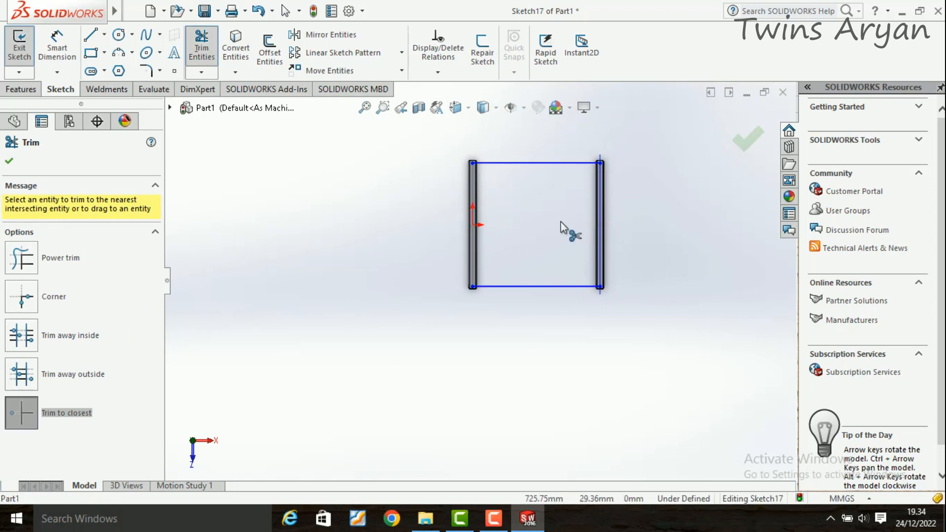
{"action": "scroll", "coordinate": [605, 194], "scroll_direction": "down", "scroll_amount": 3}
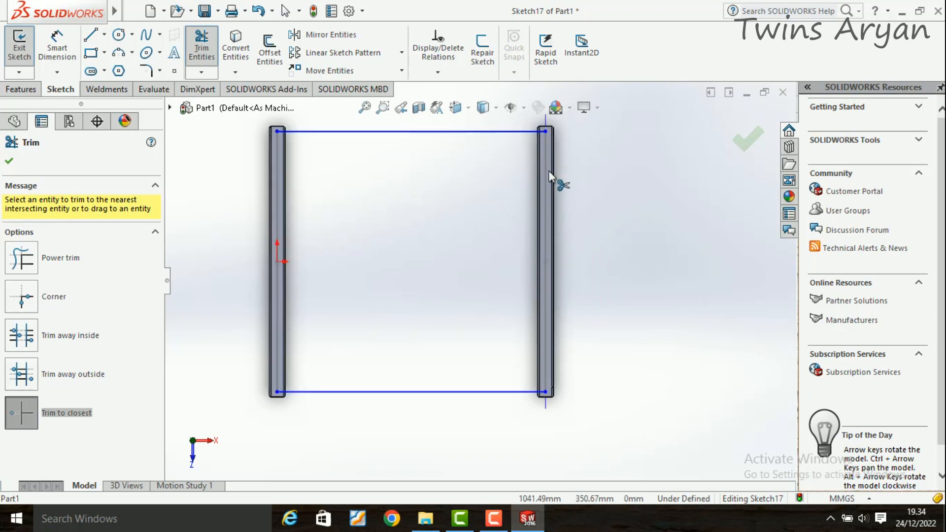
{"action": "left_click", "coordinate": [19, 44]}
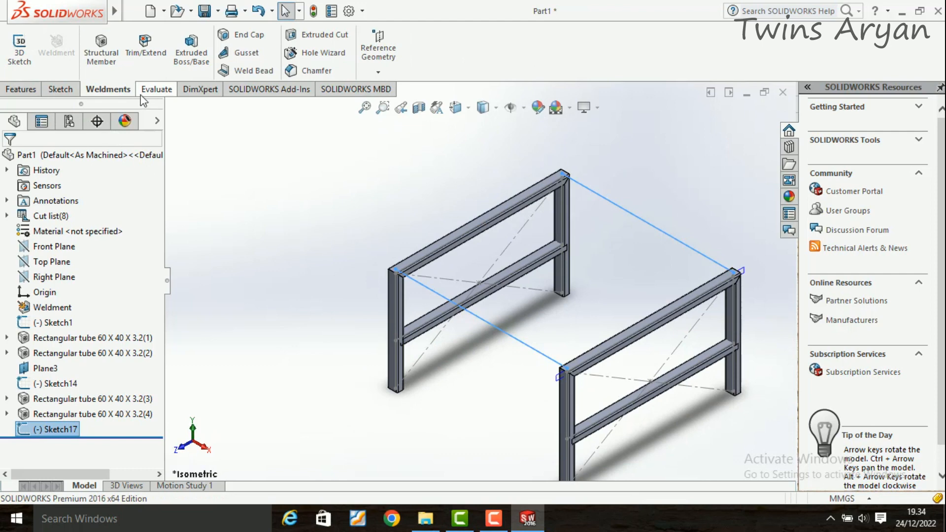
- Place an iso rectangular tube 60 x 40 x 3.2 along the front connecting line, locating its profile by the midpoint of its top edge
{"action": "left_click", "coordinate": [111, 53]}
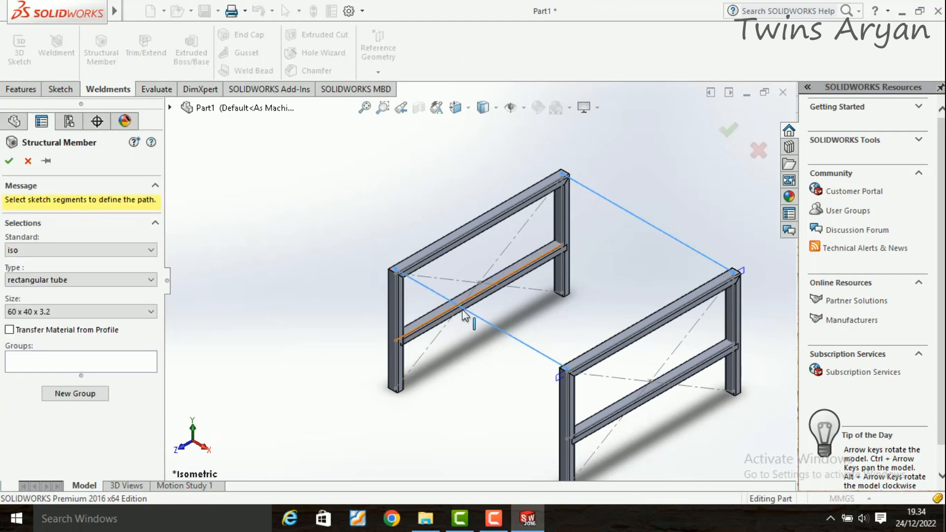
{"action": "left_click", "coordinate": [486, 323]}
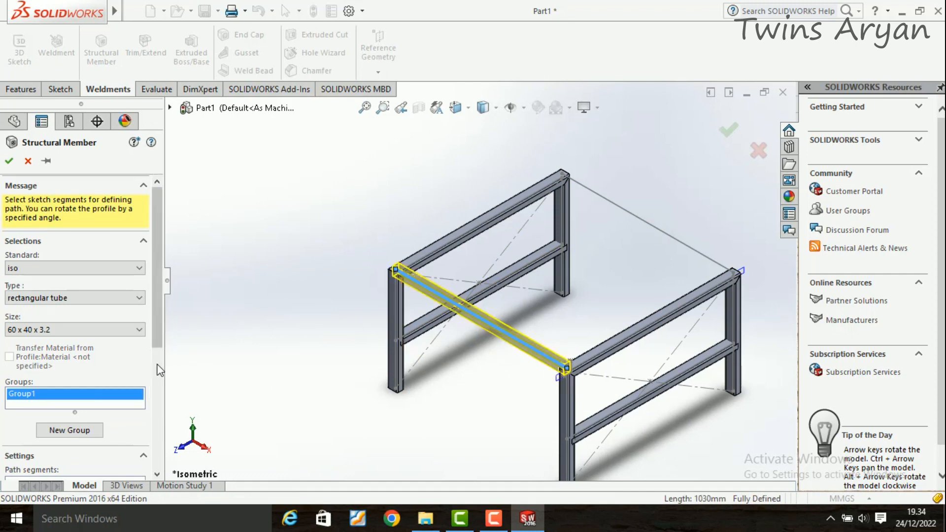
{"action": "scroll", "coordinate": [575, 359], "scroll_direction": "down", "scroll_amount": 5}
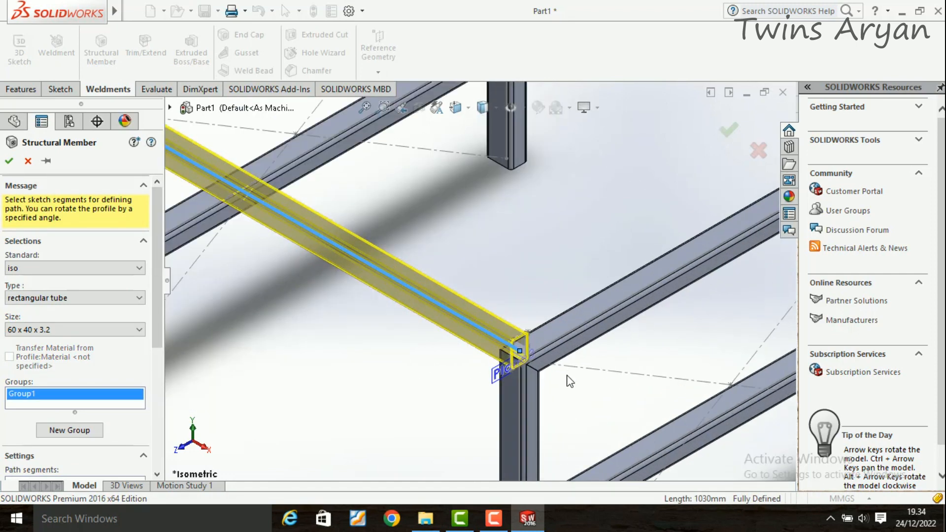
{"action": "key", "text": "f"}
{"action": "key", "text": "space"}
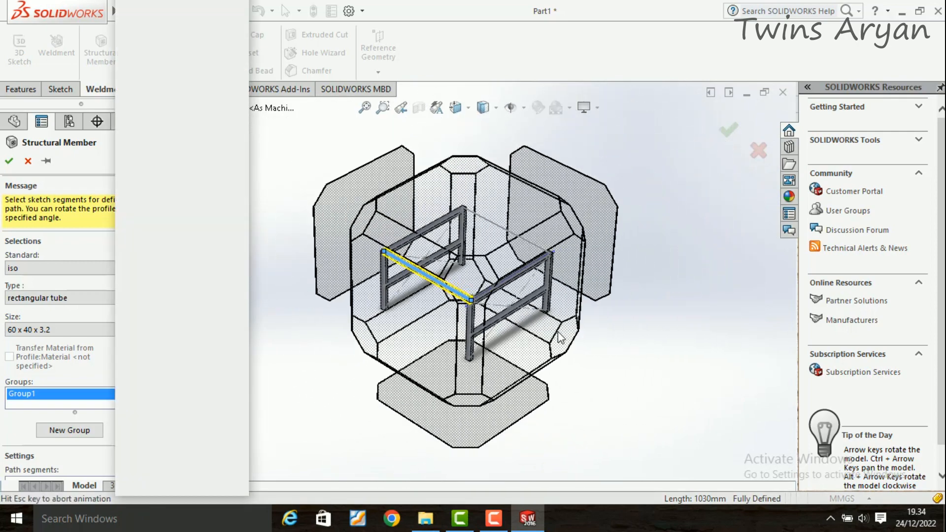
{"action": "left_click", "coordinate": [534, 323]}
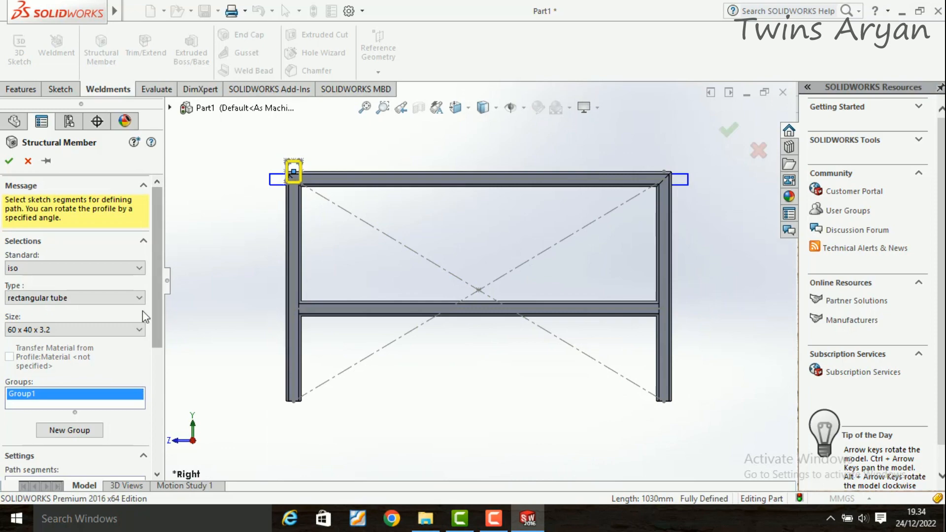
{"action": "key", "text": "space"}
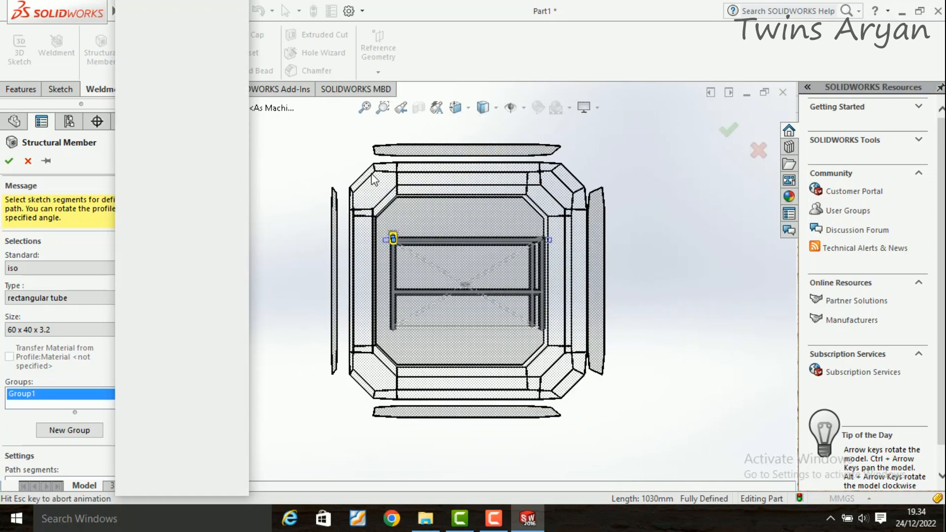
{"action": "left_click", "coordinate": [394, 186]}
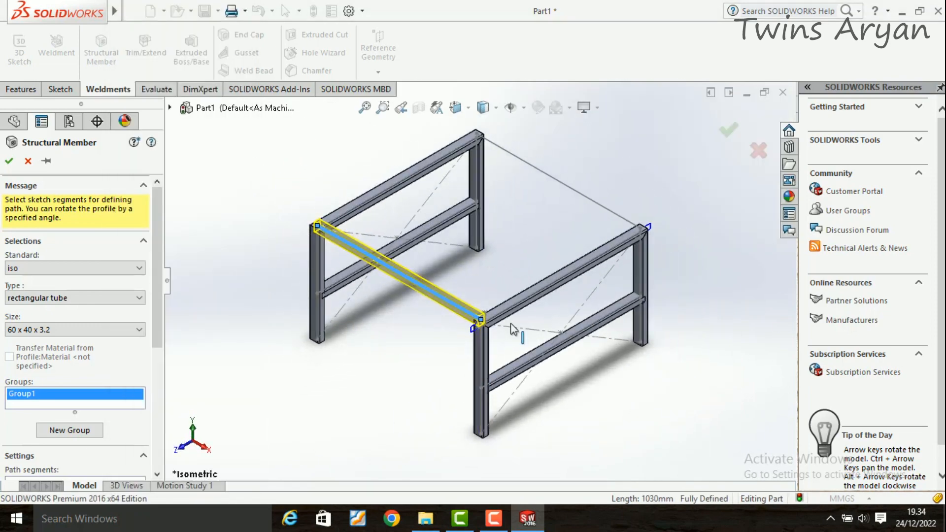
{"action": "scroll", "coordinate": [512, 327], "scroll_direction": "down", "scroll_amount": 5}
{"action": "scroll", "coordinate": [161, 381], "scroll_direction": "down", "scroll_amount": 5}
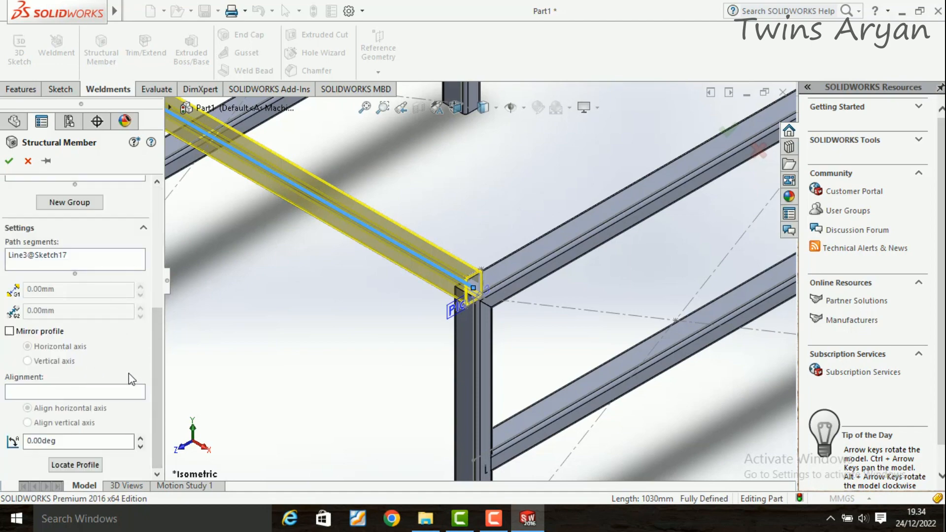
{"action": "left_click", "coordinate": [93, 464]}
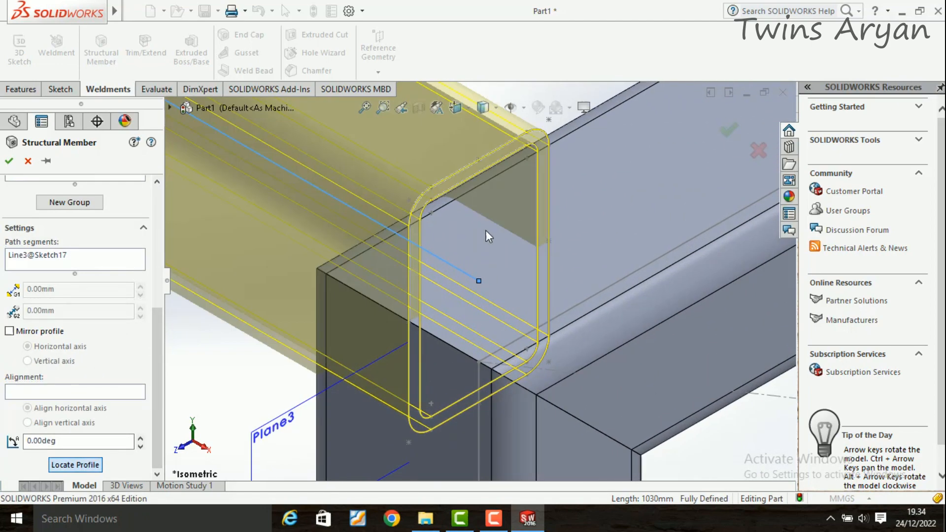
{"action": "left_click", "coordinate": [479, 160]}
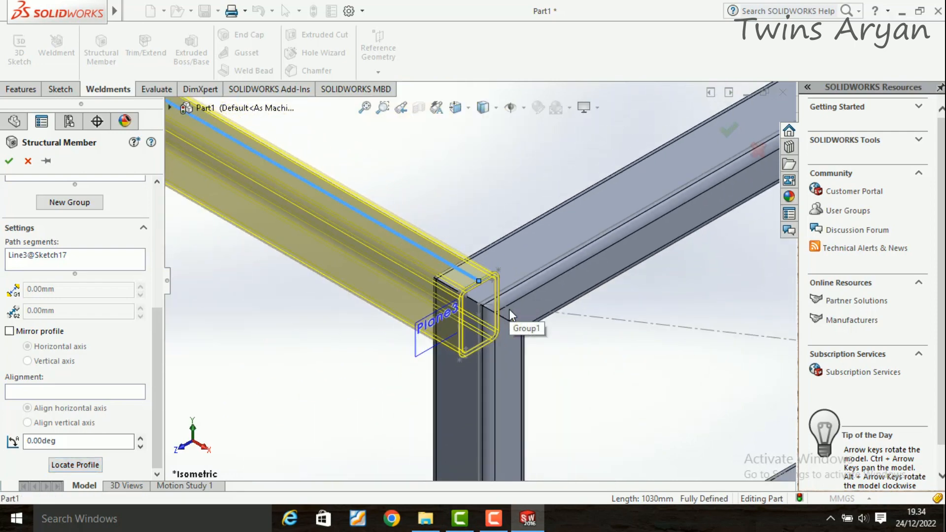
- Add the rear connecting line to the same structural member group and create both cross tubes
{"action": "middle_click_drag", "start_coordinate": [609, 342], "coordinate": [555, 286]}
{"action": "scroll", "coordinate": [383, 217], "scroll_direction": "up", "scroll_amount": 5}
{"action": "middle_click_drag", "start_coordinate": [513, 233], "coordinate": [578, 196]}
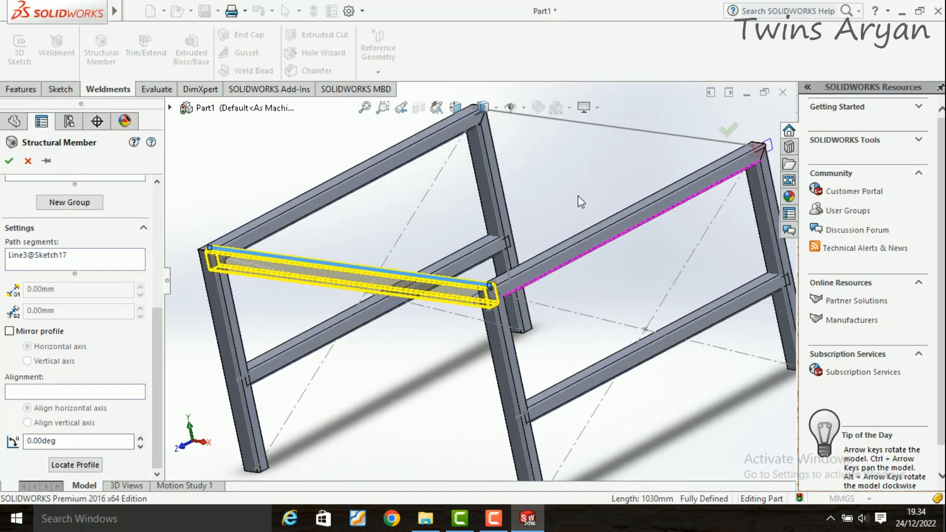
{"action": "left_click", "coordinate": [647, 131]}
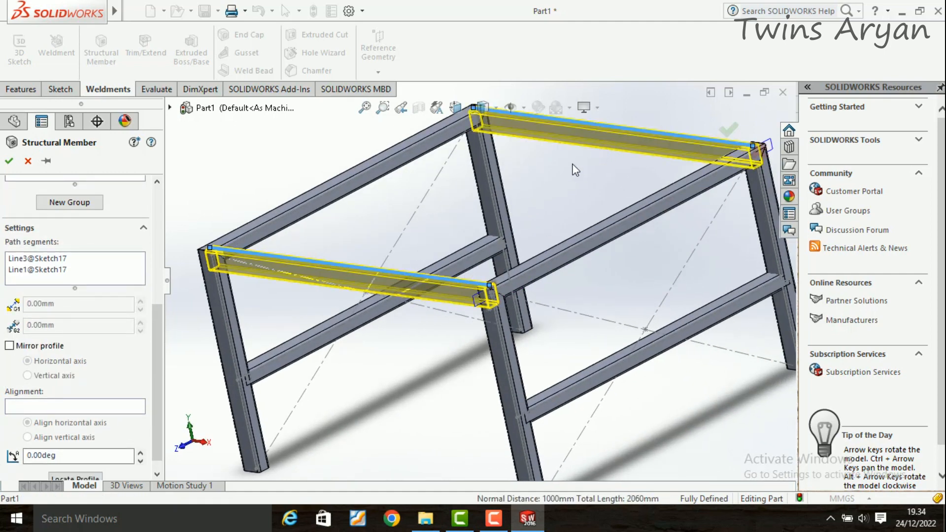
{"action": "left_click", "coordinate": [8, 164]}
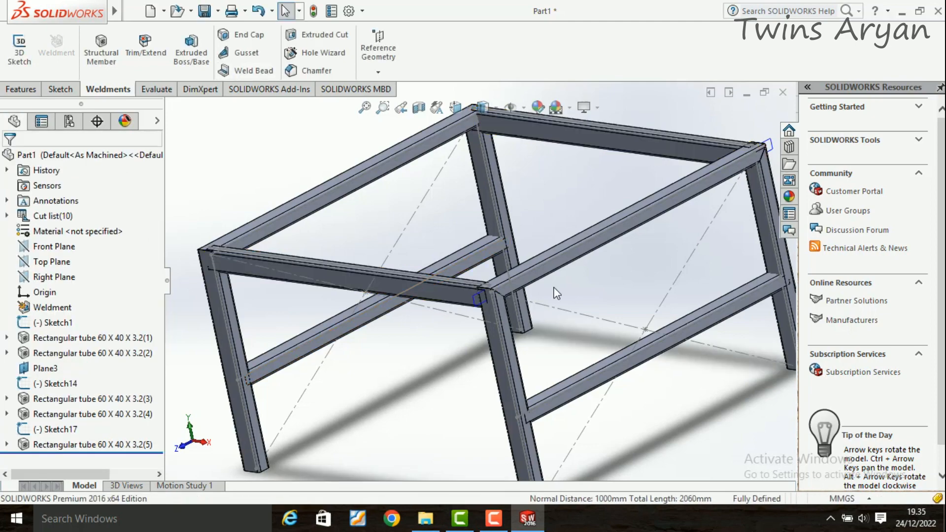
- Hide all sketches in the graphics area, showing the frame in isometric view
{"action": "key", "text": "f"}
{"action": "key", "text": "space"}
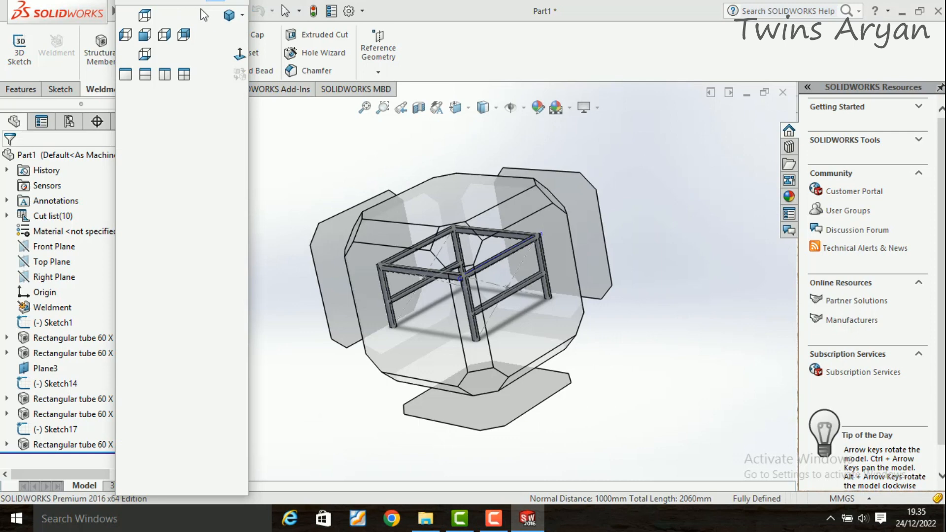
{"action": "left_click", "coordinate": [229, 16]}
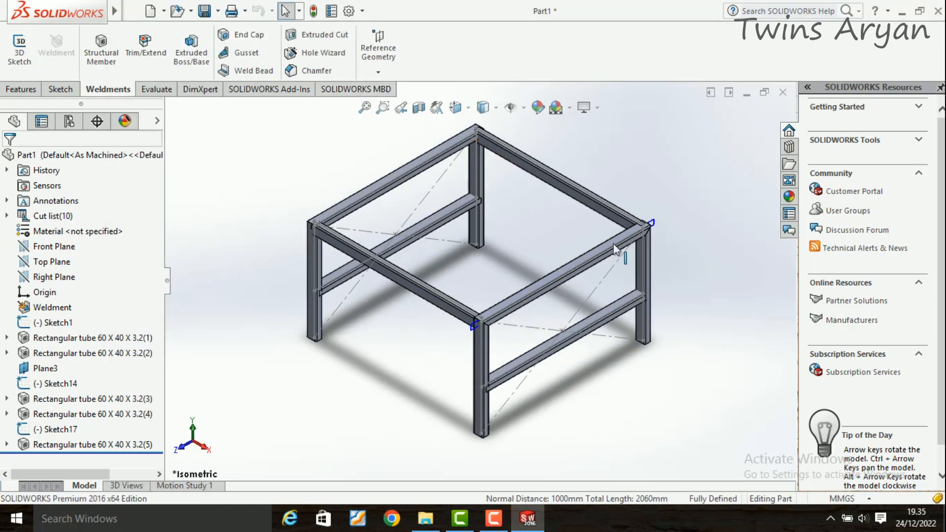
{"action": "left_click", "coordinate": [527, 109]}
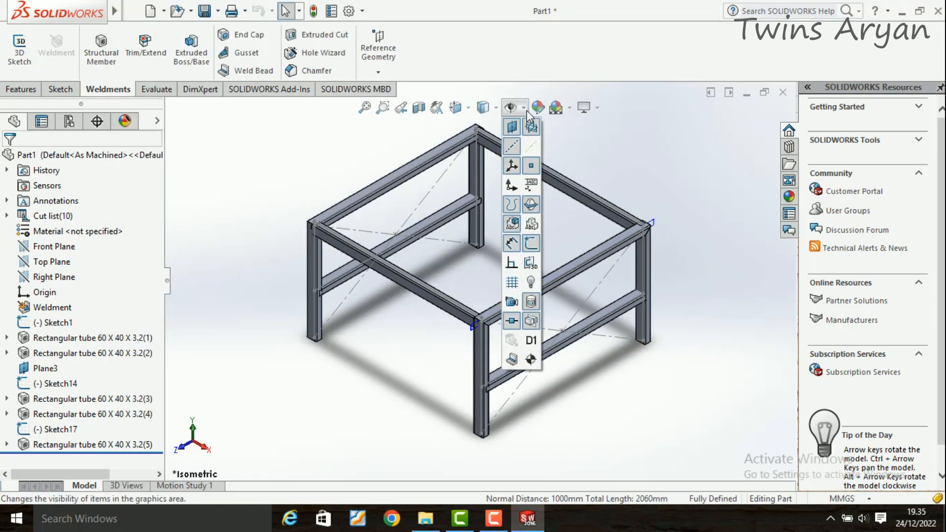
{"action": "left_click", "coordinate": [531, 244]}
{"action": "left_click", "coordinate": [649, 171]}
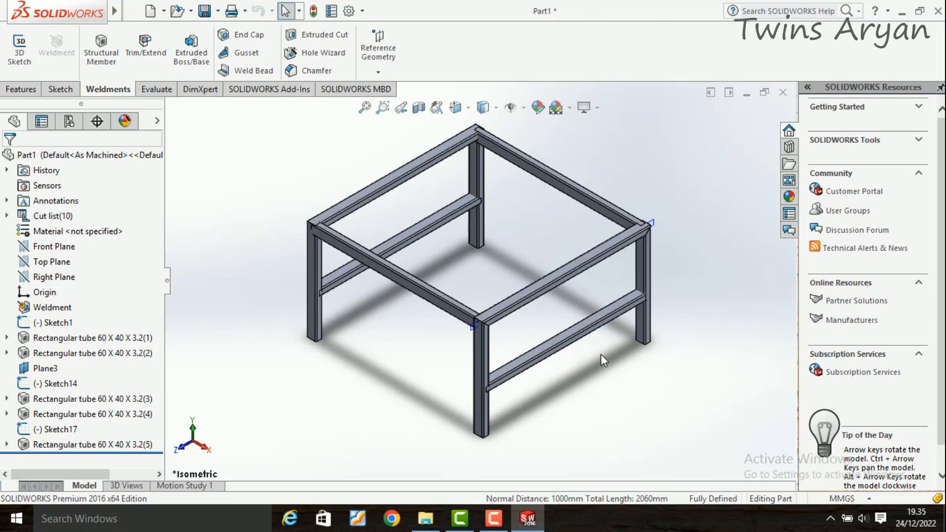
- Enable the SOLIDWORKS Simulation add-in
{"action": "scroll", "coordinate": [520, 352], "scroll_direction": "up", "scroll_amount": 3}
{"action": "scroll", "coordinate": [485, 255], "scroll_direction": "down", "scroll_amount": 3}
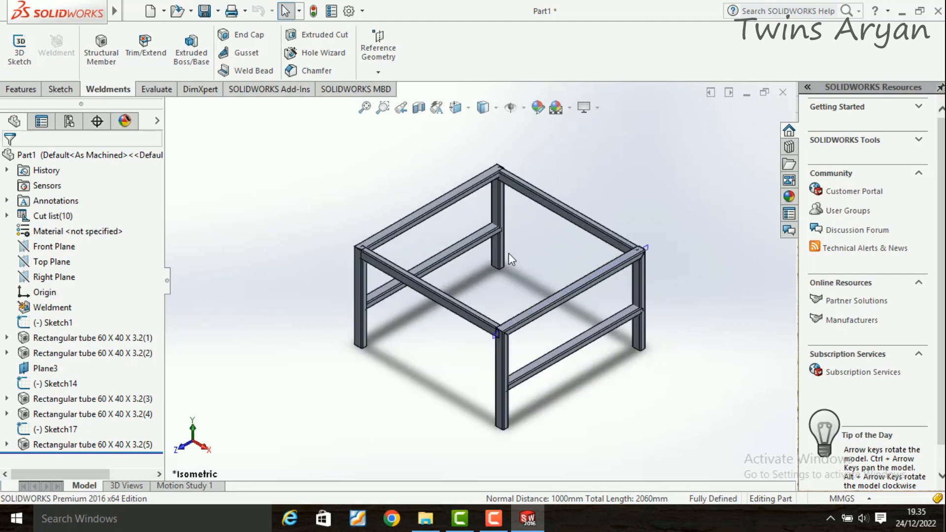
{"action": "scroll", "coordinate": [508, 253], "scroll_direction": "down", "scroll_amount": 2}
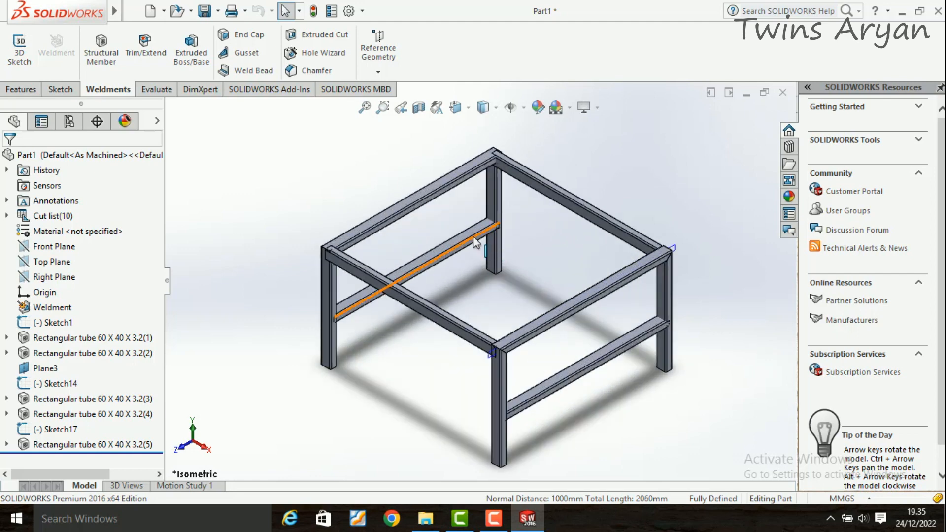
{"action": "left_click", "coordinate": [274, 97]}
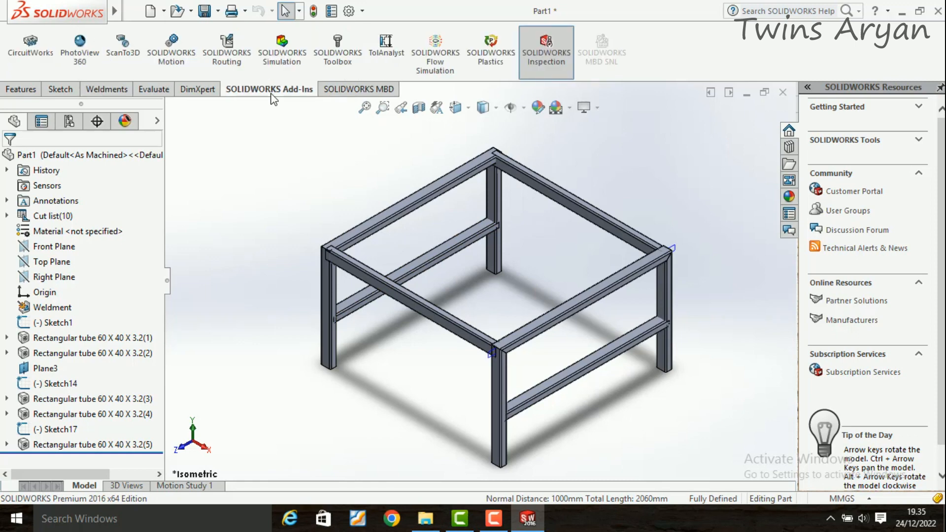
{"action": "left_click", "coordinate": [280, 56]}
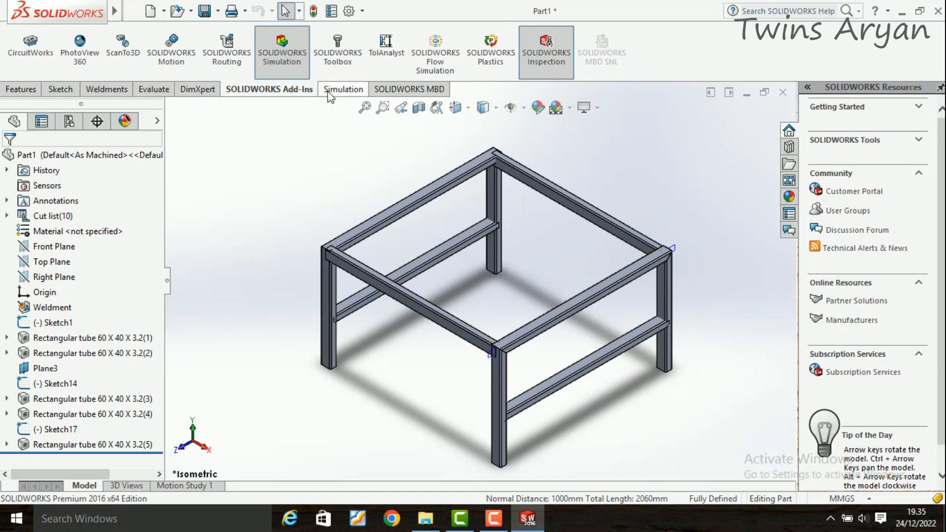
- Create a new static simulation study named Rangka
{"action": "left_click", "coordinate": [343, 89]}
{"action": "left_click", "coordinate": [21, 72]}
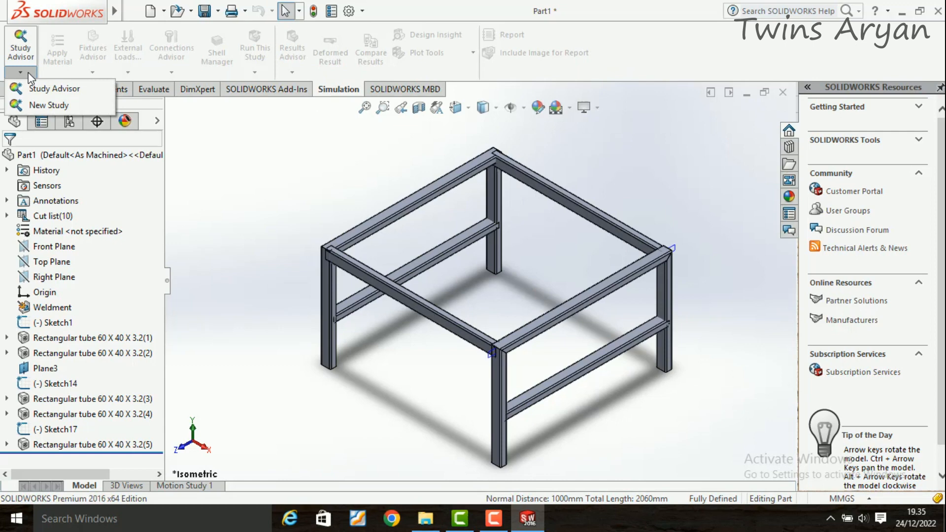
{"action": "left_click", "coordinate": [52, 105]}
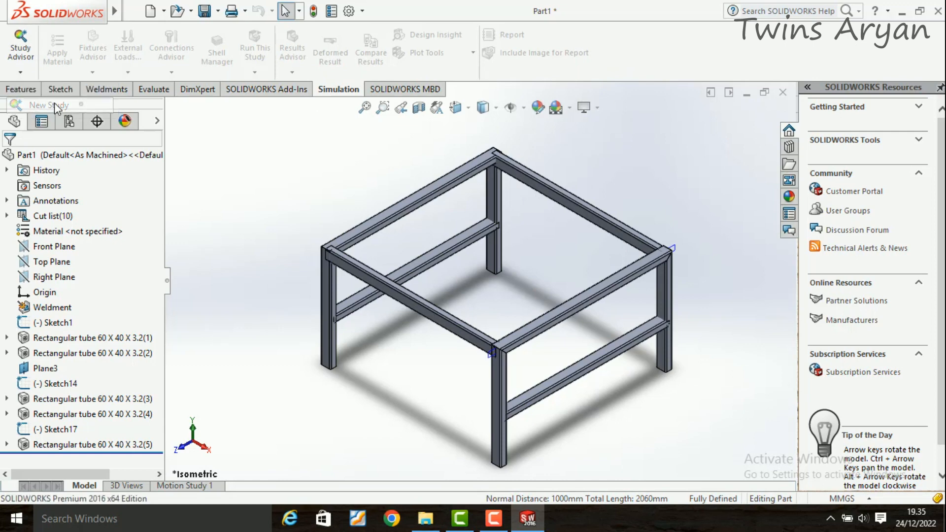
{"action": "left_click", "coordinate": [113, 257]}
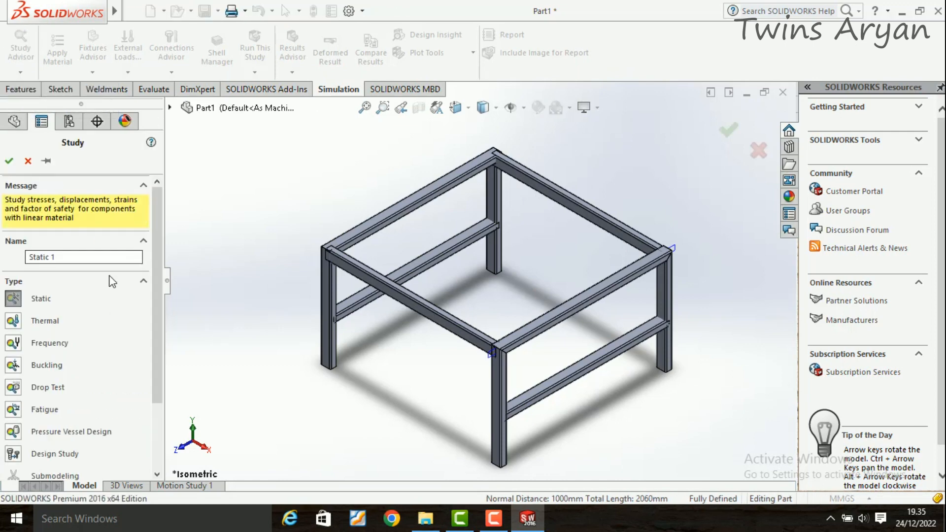
{"action": "left_click_drag", "start_coordinate": [114, 256], "coordinate": [16, 255]}
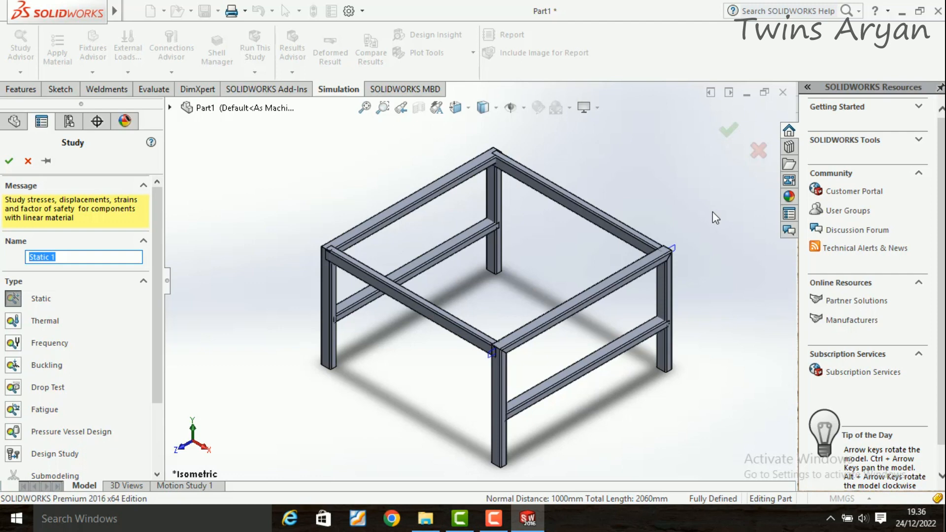
{"action": "type", "text": "Rangka"}
{"action": "left_click", "coordinate": [12, 166]}
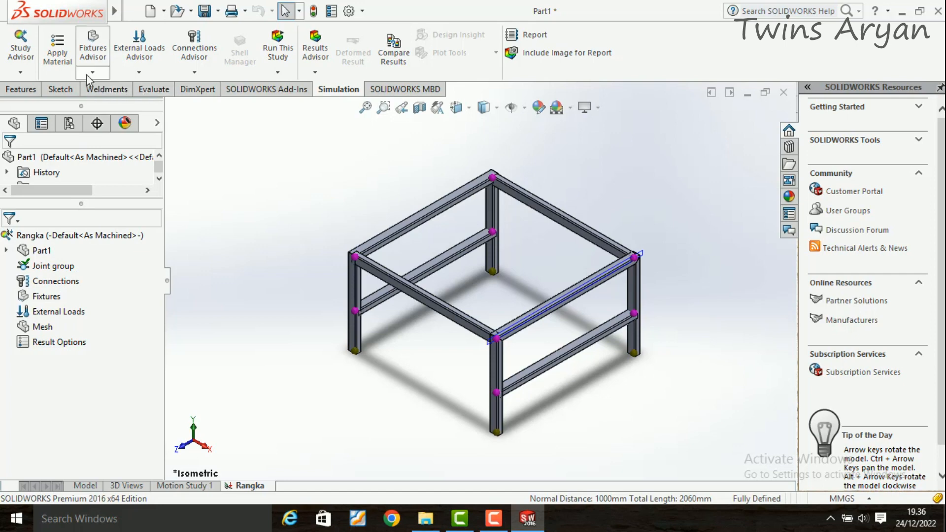
- Apply the Alloy Steel material to the frame in the study
{"action": "left_click", "coordinate": [62, 64]}
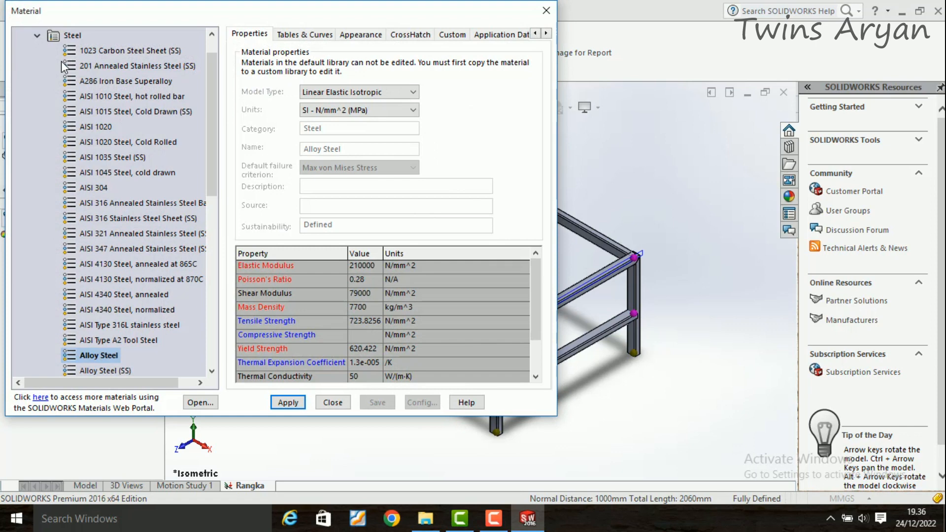
{"action": "scroll", "coordinate": [123, 126], "scroll_direction": "down", "scroll_amount": 3}
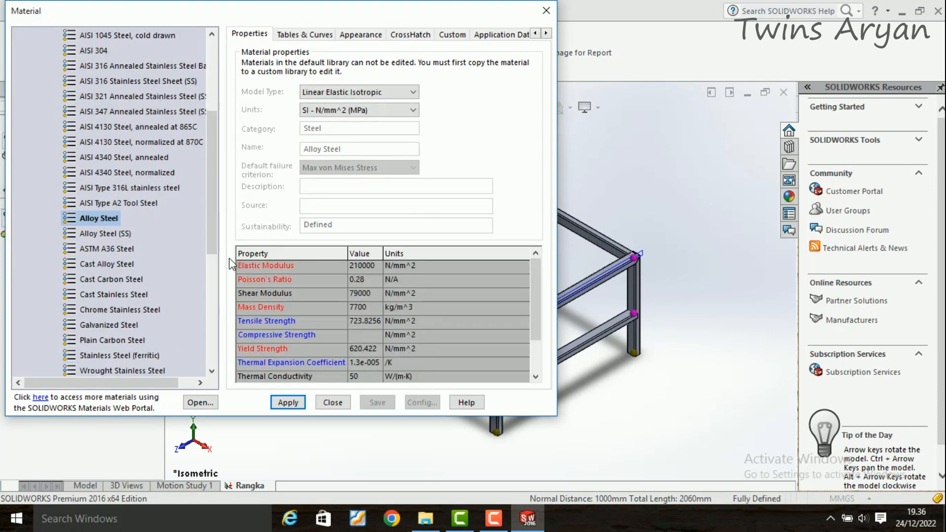
{"action": "left_click", "coordinate": [290, 403]}
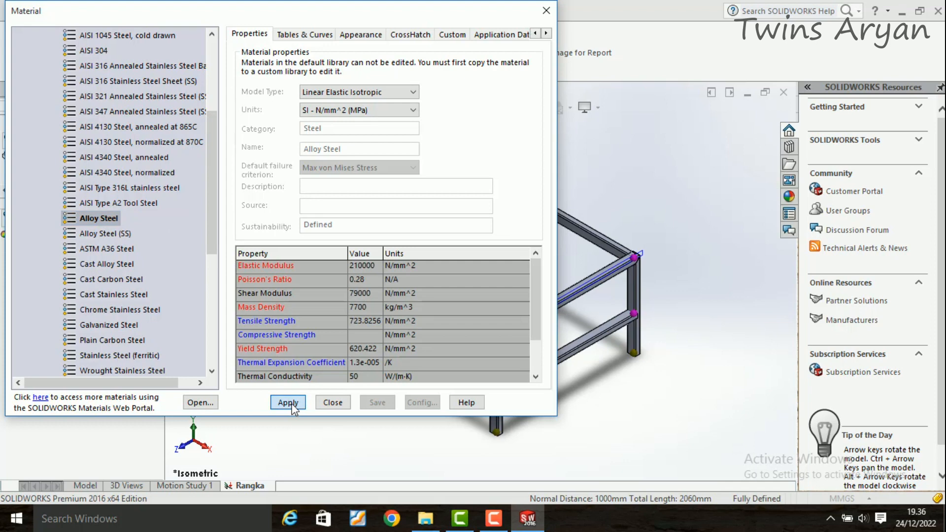
{"action": "left_click", "coordinate": [332, 404]}
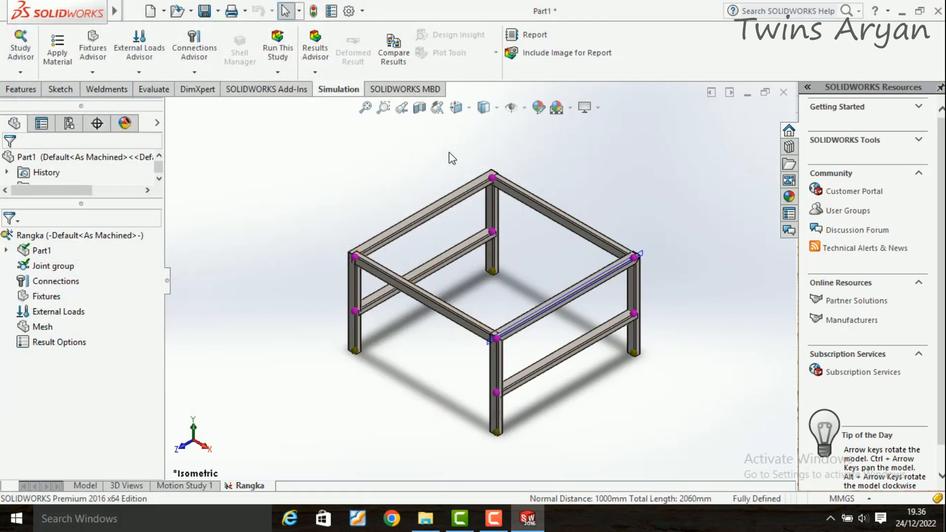
- Apply a Fixed Geometry fixture to the joints at the bottom ends of the frame's four legs
{"action": "left_click", "coordinate": [96, 70]}
{"action": "left_click", "coordinate": [143, 113]}
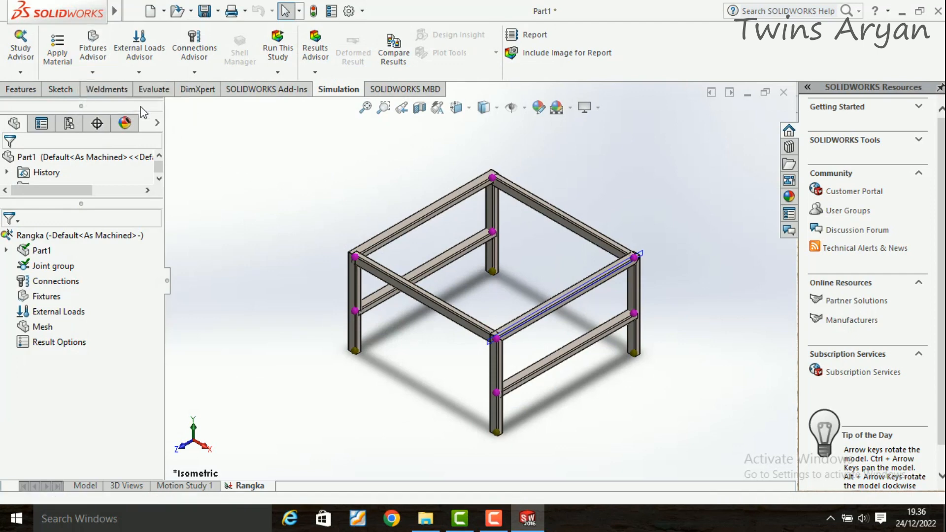
{"action": "scroll", "coordinate": [540, 452], "scroll_direction": "down", "scroll_amount": 2}
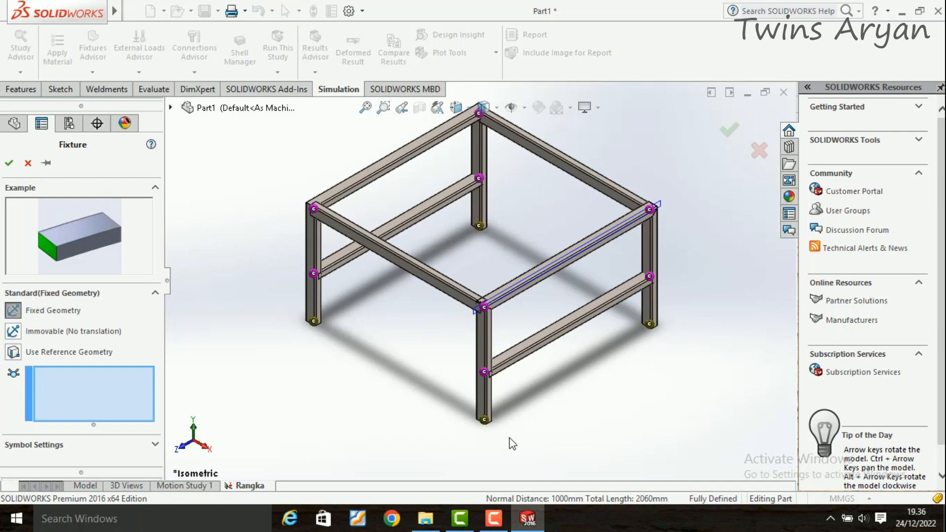
{"action": "left_click", "coordinate": [484, 421]}
{"action": "left_click", "coordinate": [650, 325]}
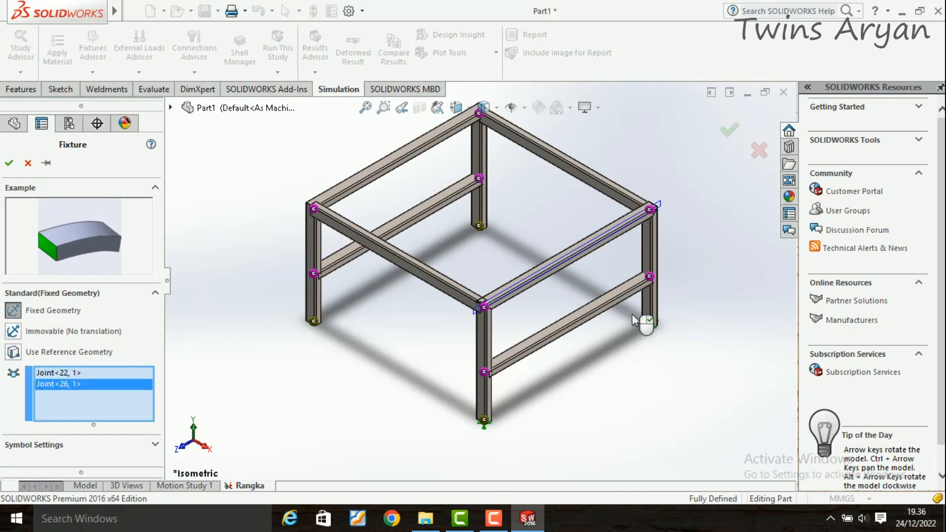
{"action": "left_click", "coordinate": [481, 229]}
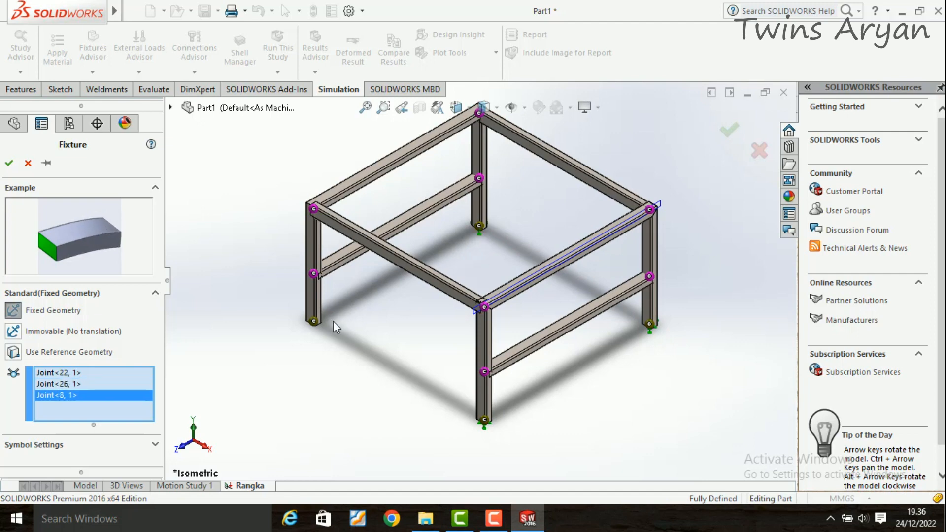
{"action": "left_click", "coordinate": [314, 321]}
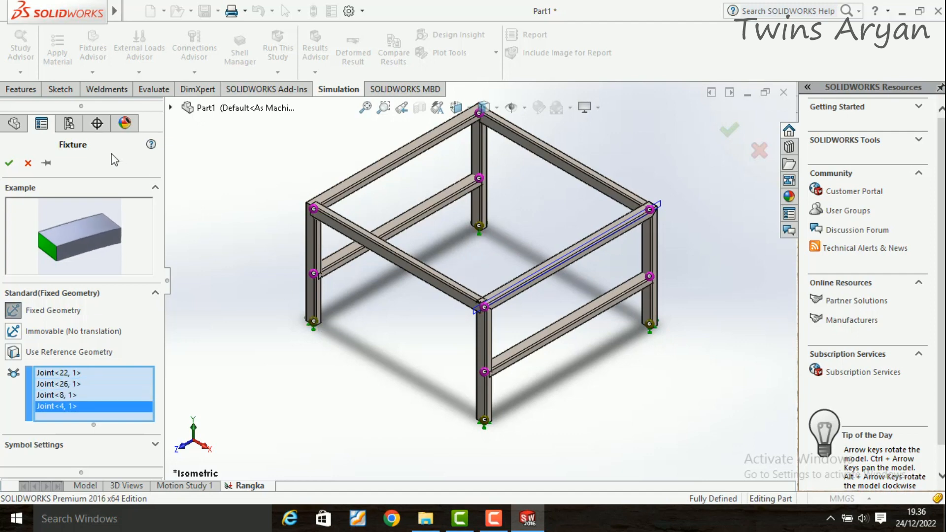
{"action": "left_click", "coordinate": [9, 163]}
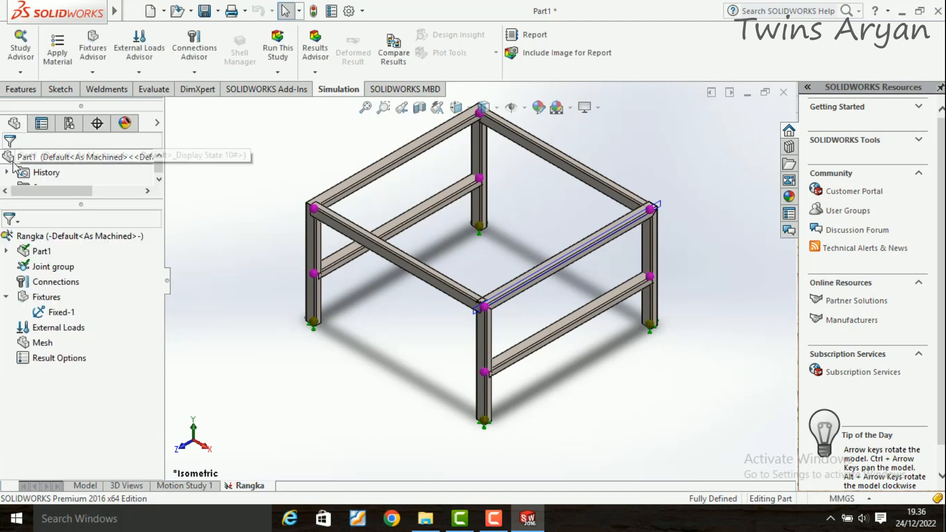
- Start a Force load applied to beams and select the four rectangular tubes forming the frame's top
{"action": "left_click", "coordinate": [134, 76]}
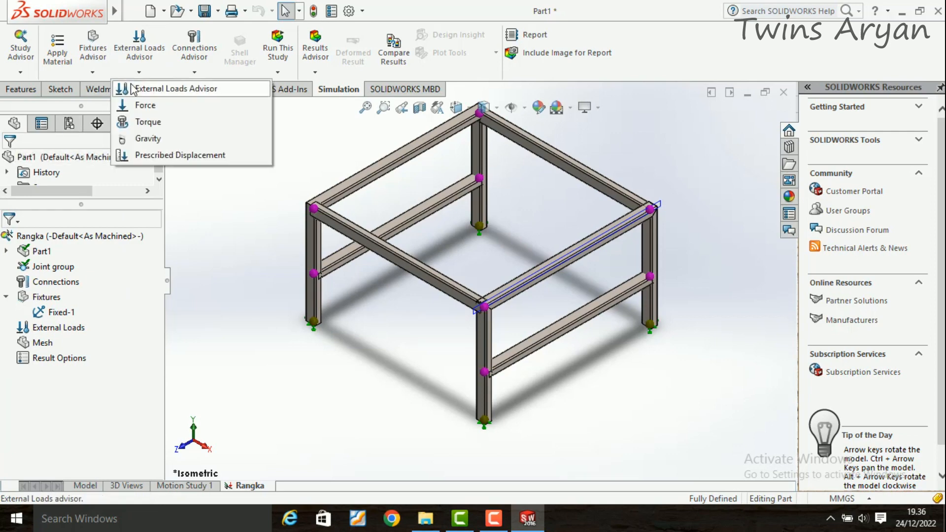
{"action": "left_click", "coordinate": [177, 110]}
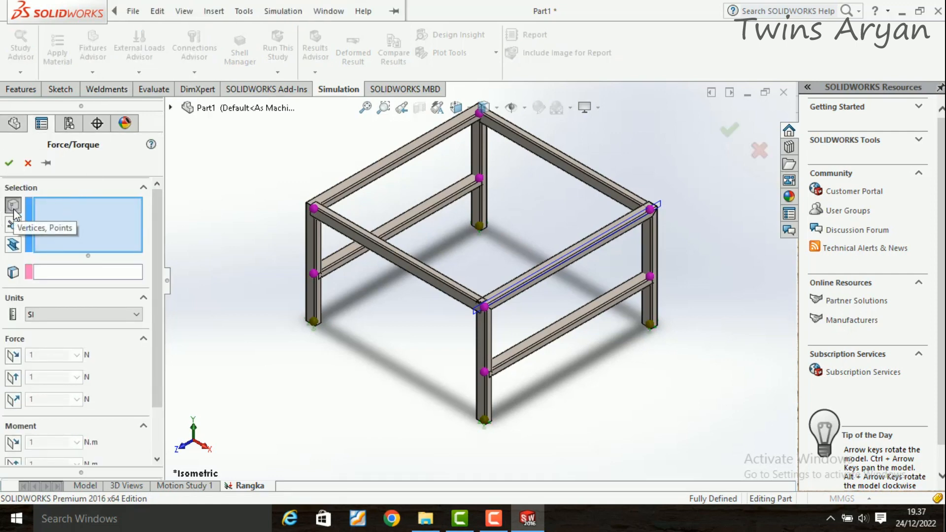
{"action": "left_click", "coordinate": [13, 245]}
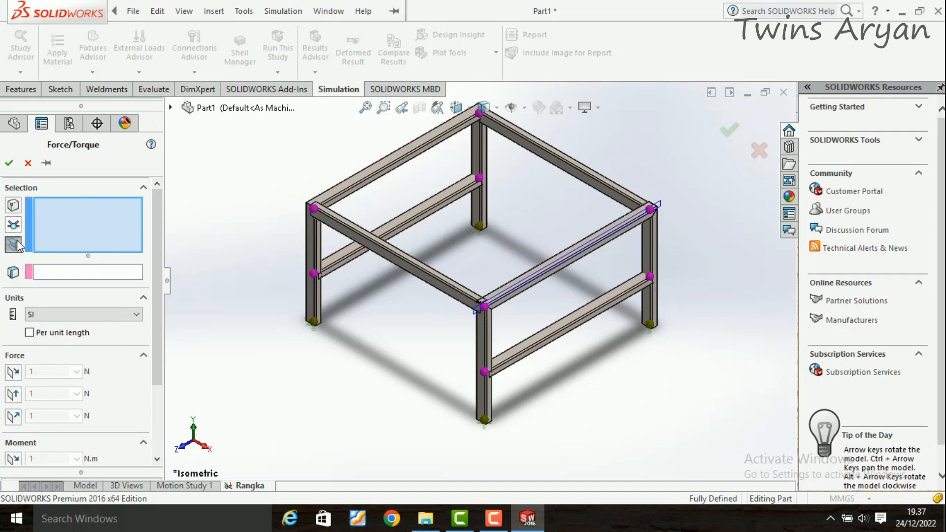
{"action": "left_click", "coordinate": [372, 185]}
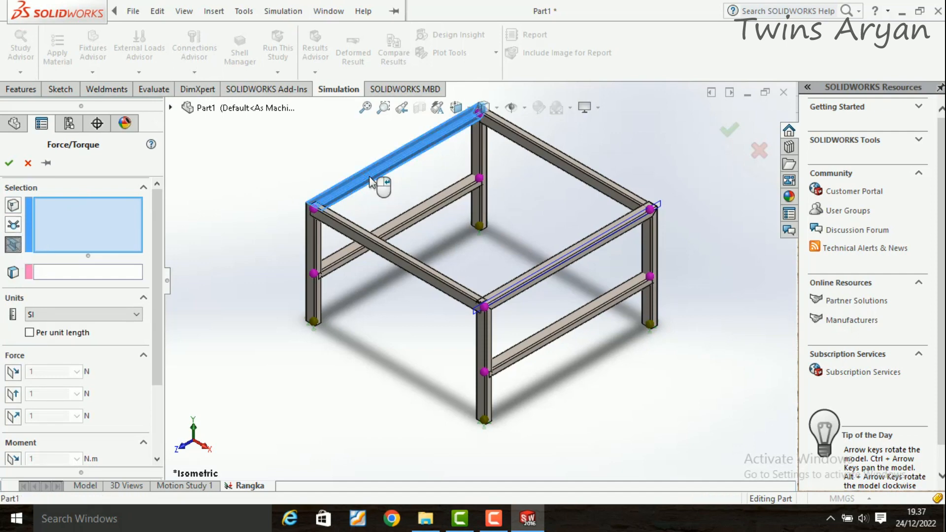
{"action": "left_click", "coordinate": [390, 250]}
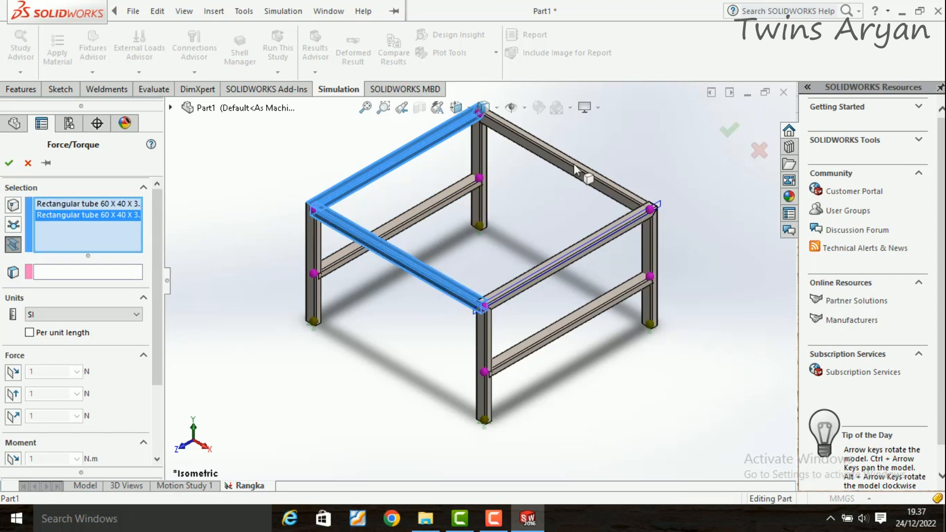
{"action": "left_click", "coordinate": [587, 178]}
{"action": "left_click", "coordinate": [603, 237]}
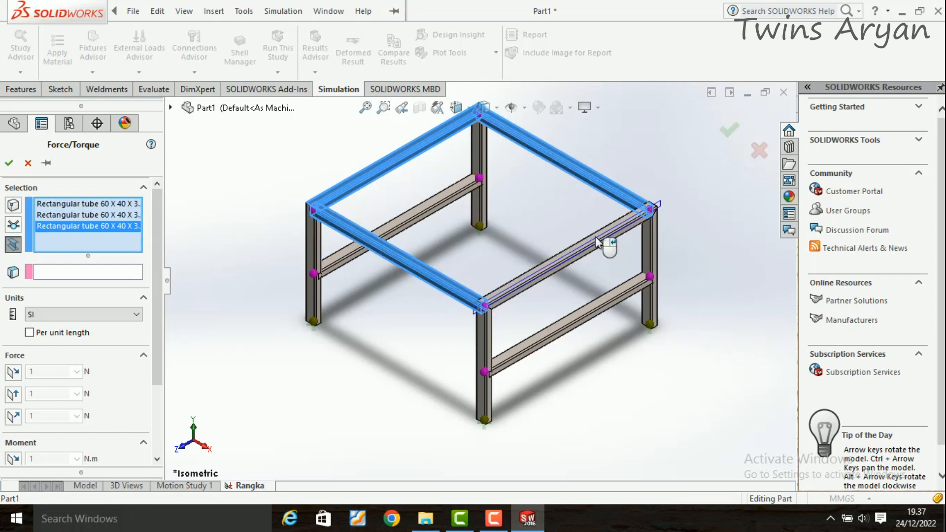
{"action": "left_click", "coordinate": [283, 11]}
{"action": "left_click", "coordinate": [283, 11]}
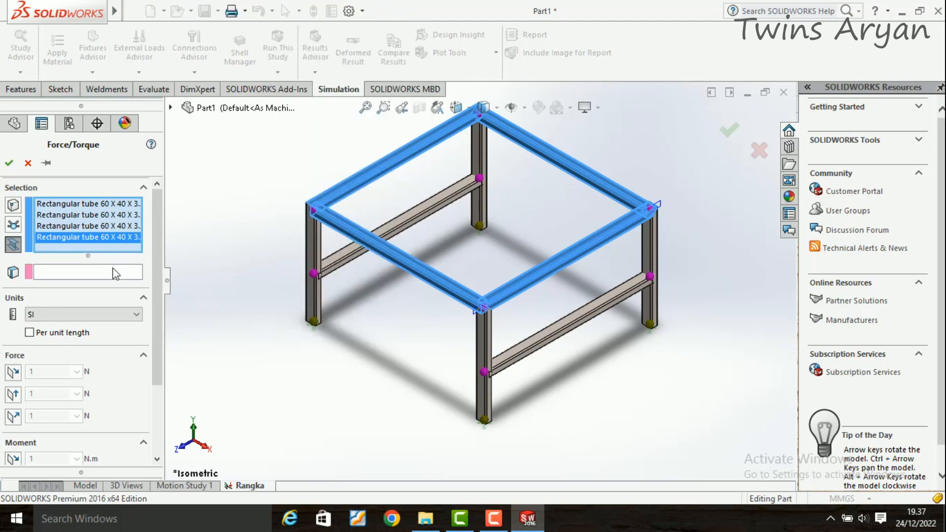
- Use the upper face of the rear-left top tube as the force's direction reference
{"action": "left_click", "coordinate": [115, 274]}
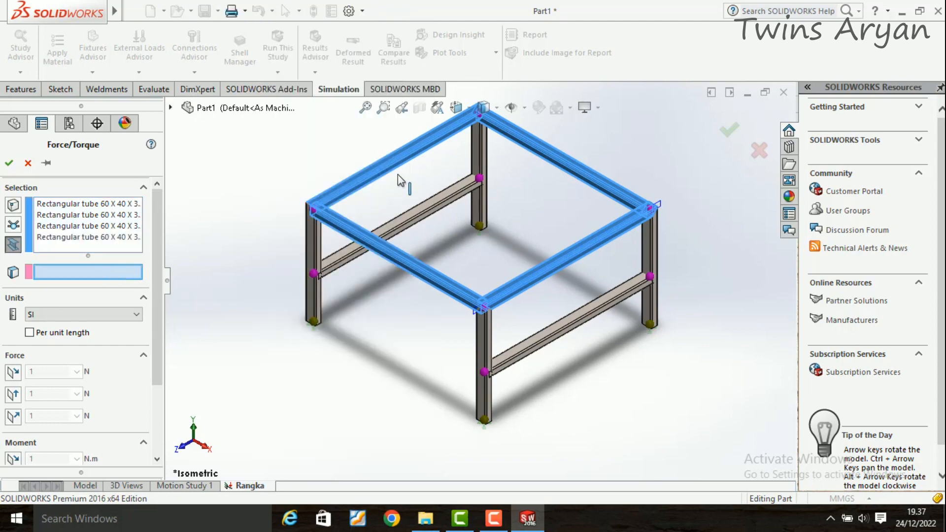
{"action": "scroll", "coordinate": [409, 185], "scroll_direction": "down", "scroll_amount": 8}
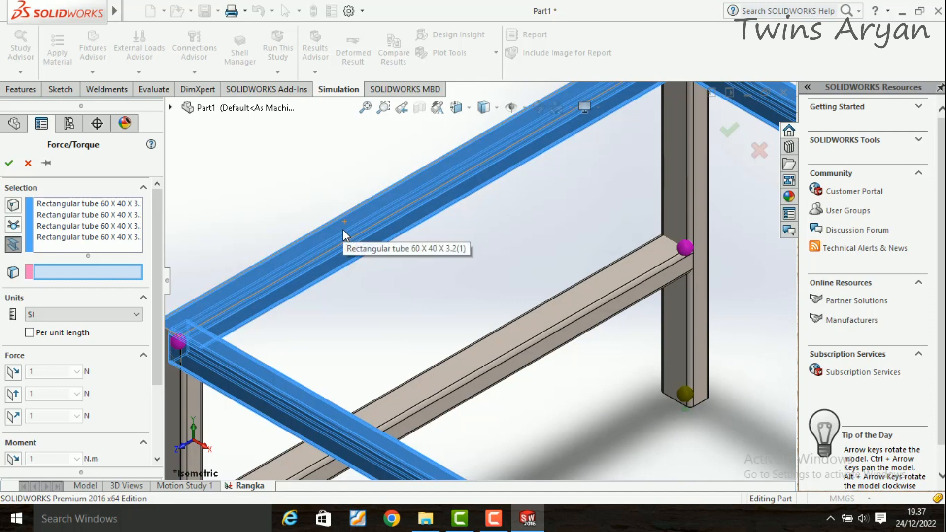
{"action": "left_click", "coordinate": [343, 231]}
{"action": "scroll", "coordinate": [347, 250], "scroll_direction": "up", "scroll_amount": 6}
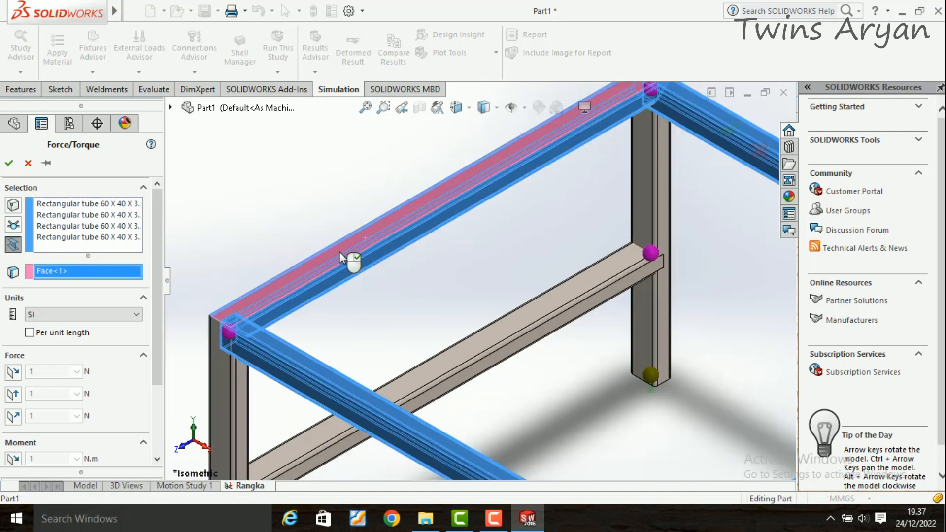
{"action": "scroll", "coordinate": [156, 338], "scroll_direction": "down", "scroll_amount": 3}
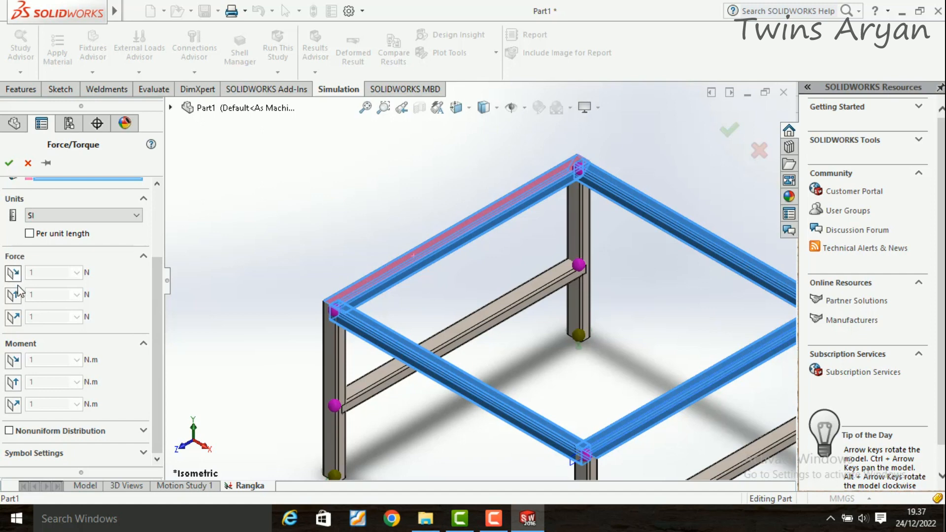
- Apply a force of 500 N normal to the reference face on each selected top tube
{"action": "left_click", "coordinate": [14, 317]}
{"action": "double_click", "coordinate": [40, 317]}
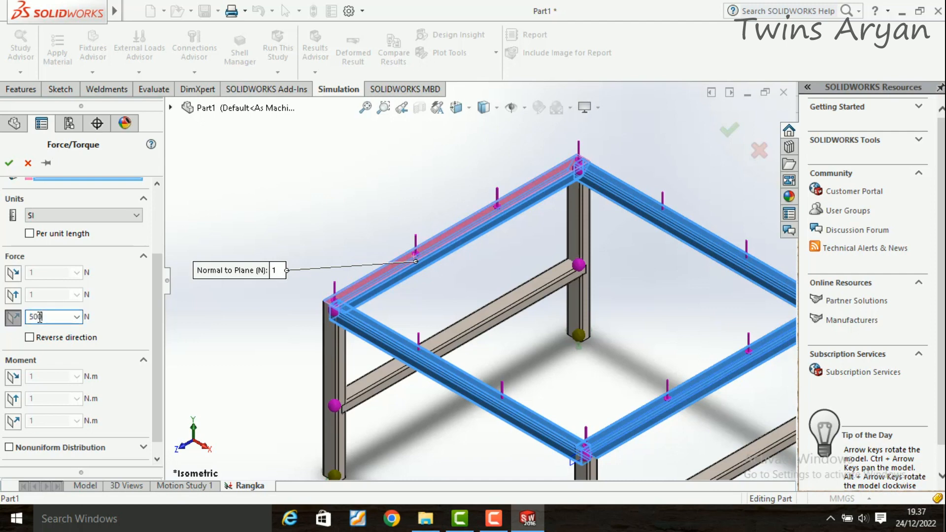
{"action": "left_click", "coordinate": [113, 316]}
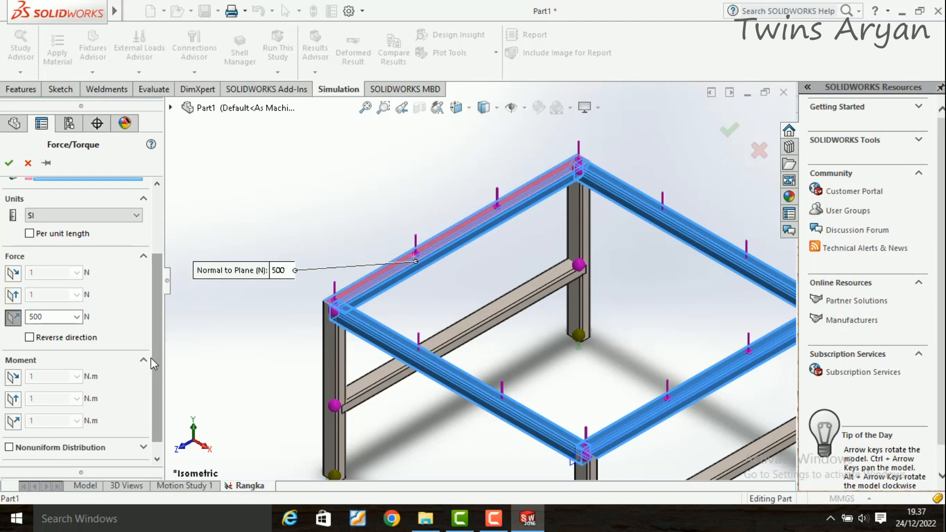
{"action": "scroll", "coordinate": [142, 352], "scroll_direction": "up", "scroll_amount": 1}
{"action": "scroll", "coordinate": [142, 352], "scroll_direction": "down", "scroll_amount": 2}
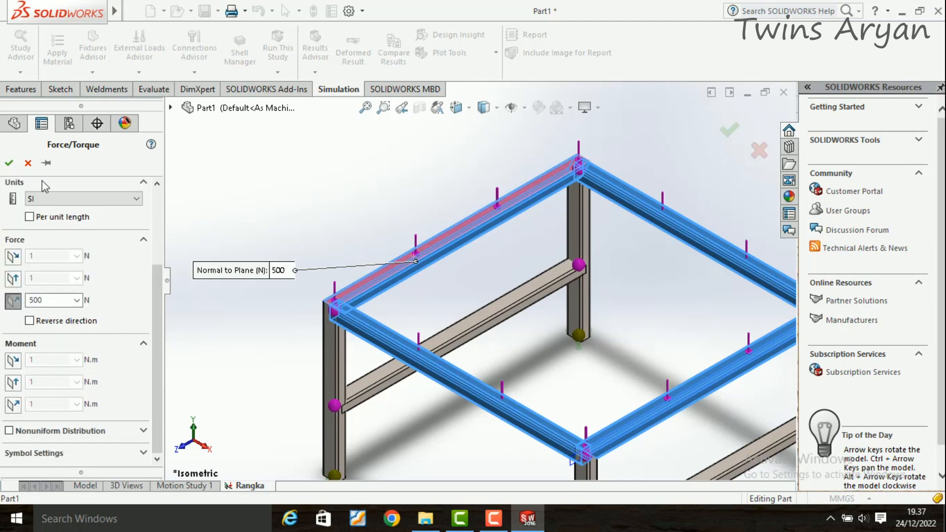
{"action": "left_click", "coordinate": [9, 168]}
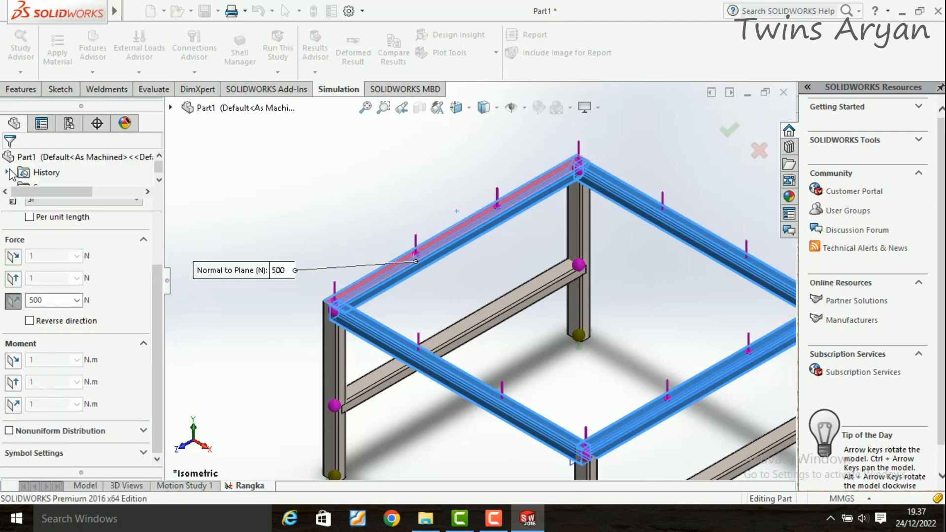
- Create the beam mesh for the Rangka study
{"action": "scroll", "coordinate": [339, 210], "scroll_direction": "up", "scroll_amount": 5}
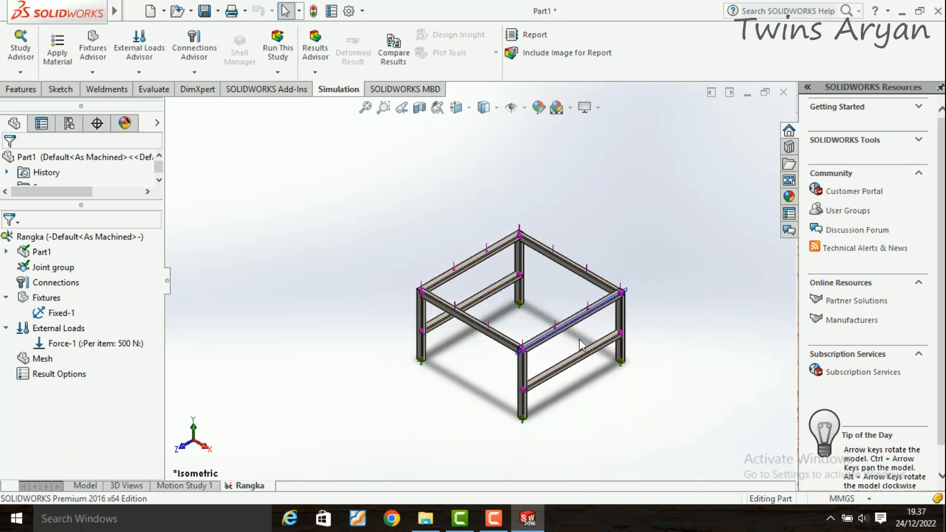
{"action": "scroll", "coordinate": [621, 355], "scroll_direction": "up", "scroll_amount": 2}
{"action": "scroll", "coordinate": [592, 331], "scroll_direction": "down", "scroll_amount": 3}
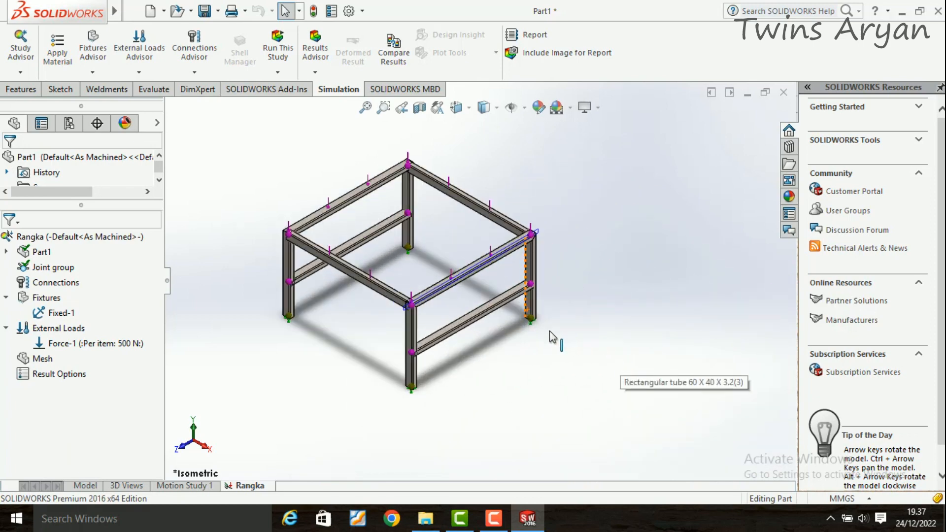
{"action": "mouse_move", "coordinate": [86, 6]}
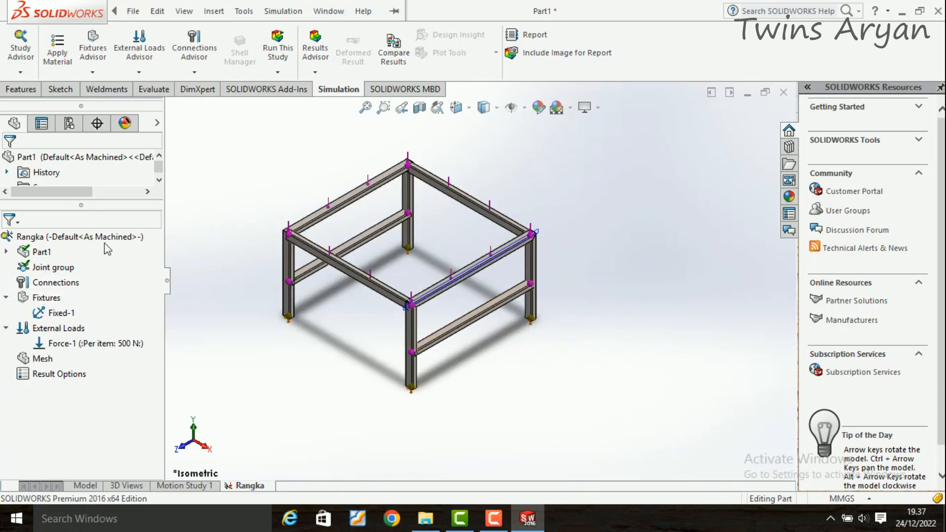
{"action": "right_click", "coordinate": [43, 365]}
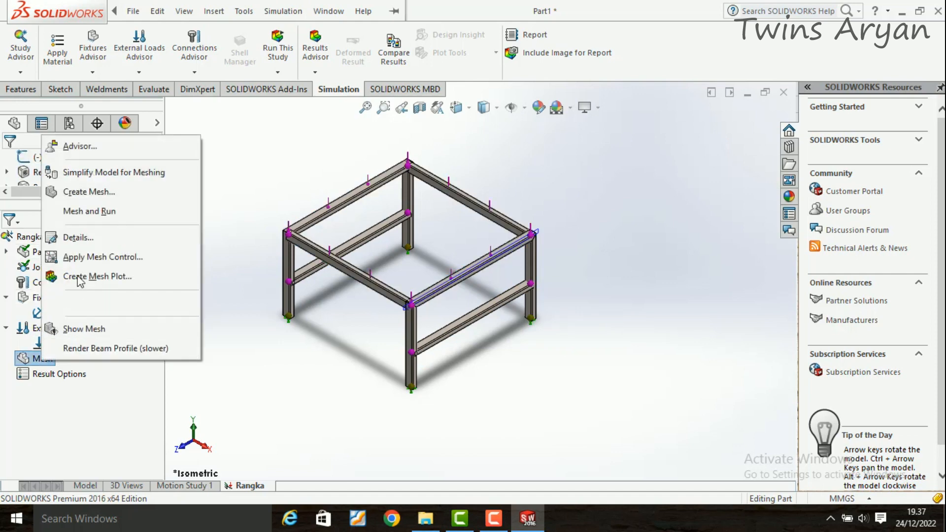
{"action": "left_click", "coordinate": [87, 198]}
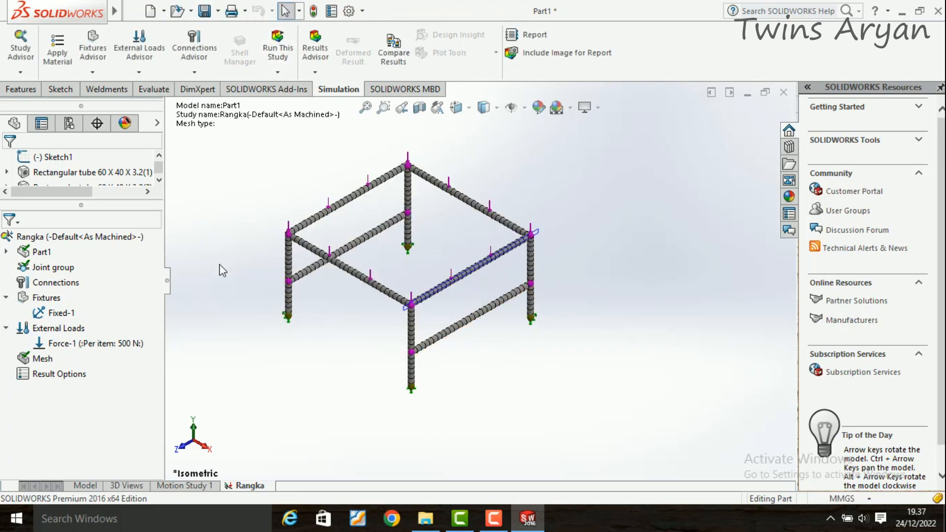
- Run the Rangka study and inspect the resulting stress plot on the deformed frame
{"action": "left_click", "coordinate": [44, 379]}
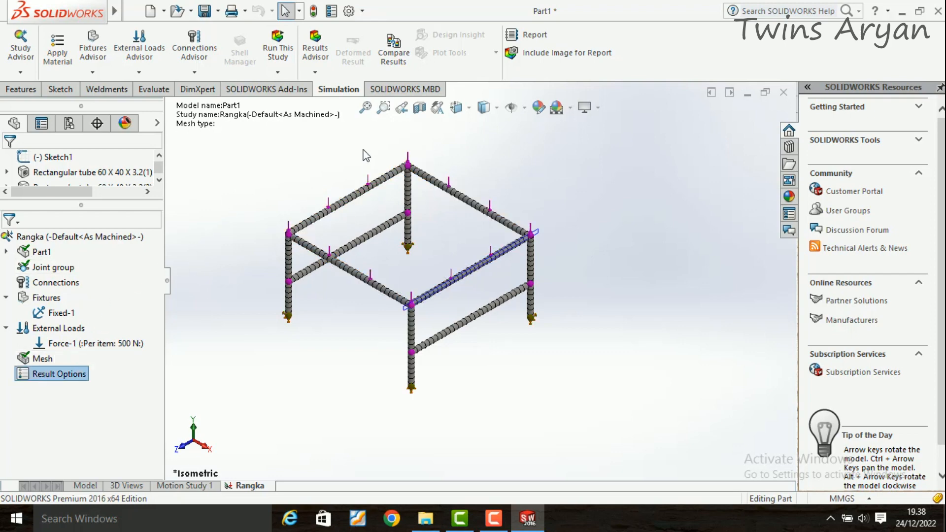
{"action": "left_click", "coordinate": [285, 59]}
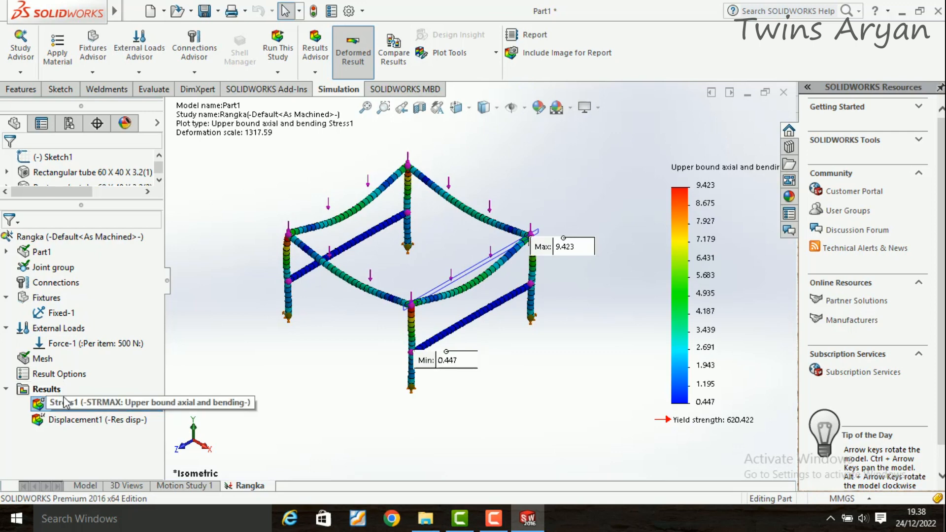
{"action": "scroll", "coordinate": [500, 301], "scroll_direction": "up", "scroll_amount": 3}
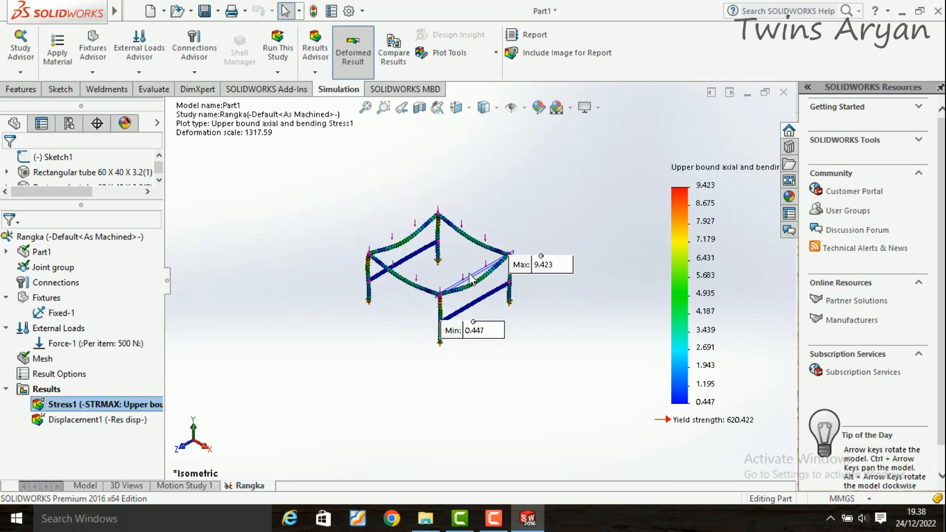
{"action": "scroll", "coordinate": [477, 220], "scroll_direction": "down", "scroll_amount": 2}
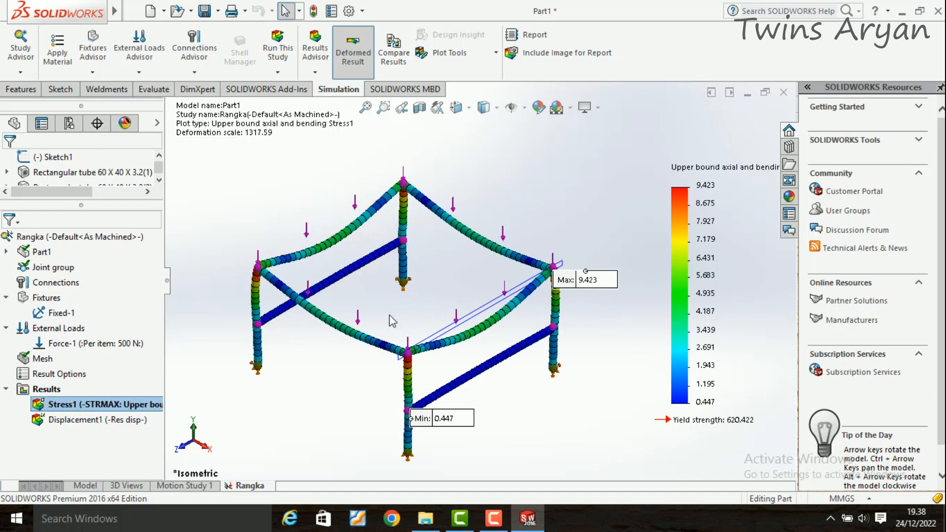
- Define a factor of safety plot for all bodies using the Automatic criterion
{"action": "right_click", "coordinate": [43, 389]}
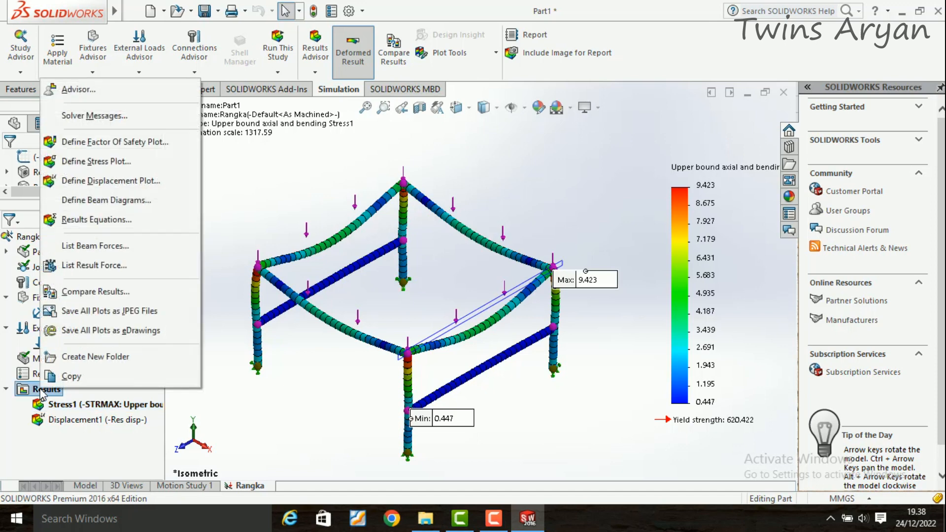
{"action": "left_click", "coordinate": [98, 144]}
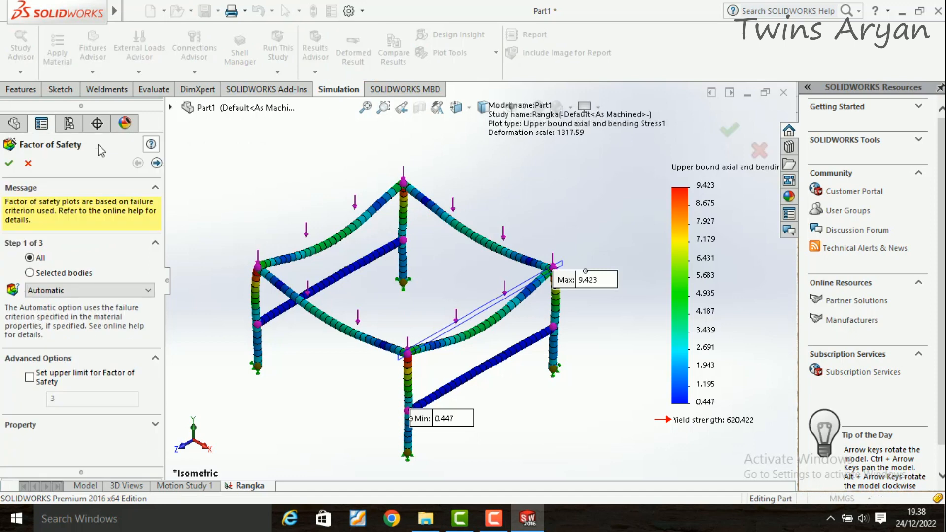
{"action": "left_click", "coordinate": [9, 164]}
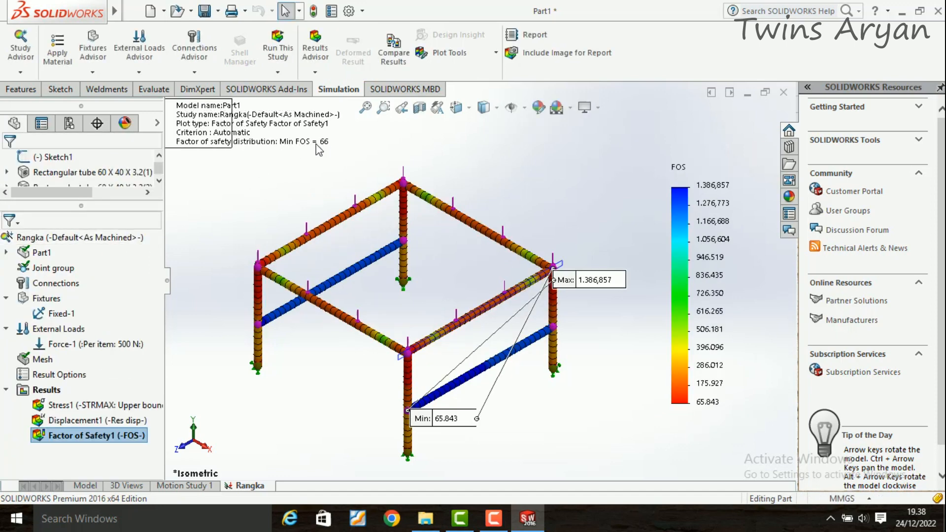
- Show the upper bound axial and bending stress plot in the graphics area
{"action": "left_click", "coordinate": [138, 405]}
{"action": "right_click", "coordinate": [138, 405]}
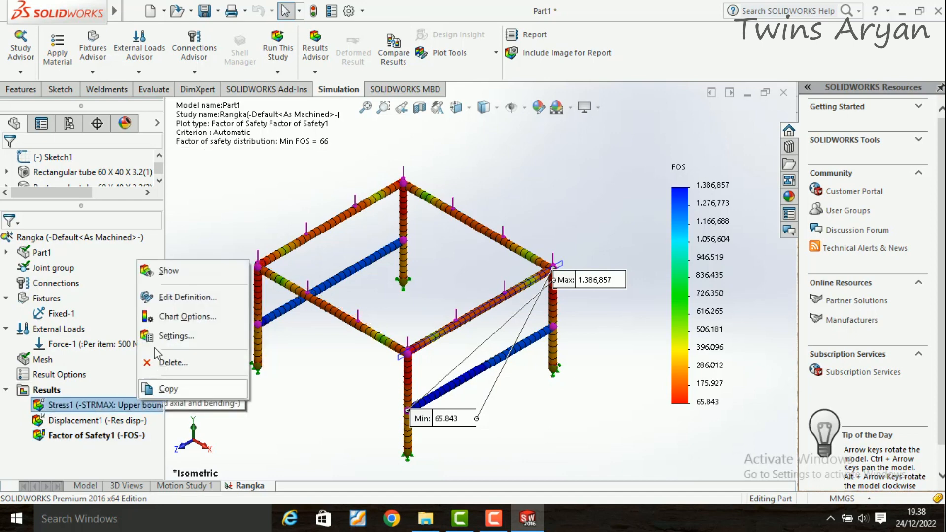
{"action": "left_click", "coordinate": [164, 269]}
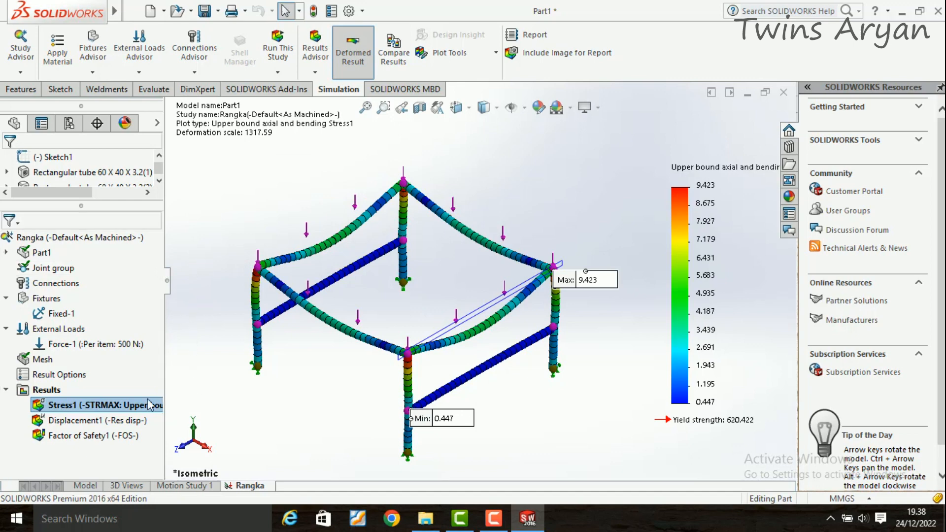
- Play the animation of the upper bound axial and bending stress plot, closing it after viewing
{"action": "right_click", "coordinate": [132, 407]}
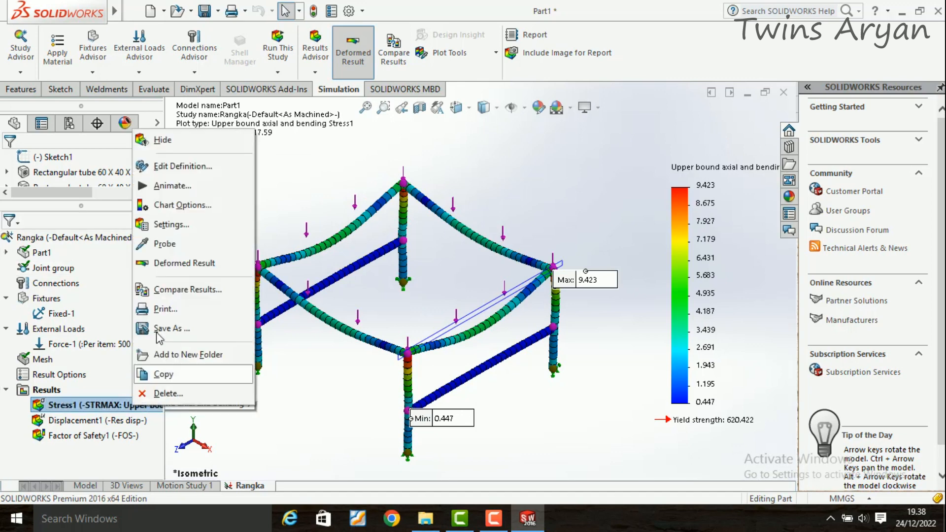
{"action": "left_click", "coordinate": [171, 186]}
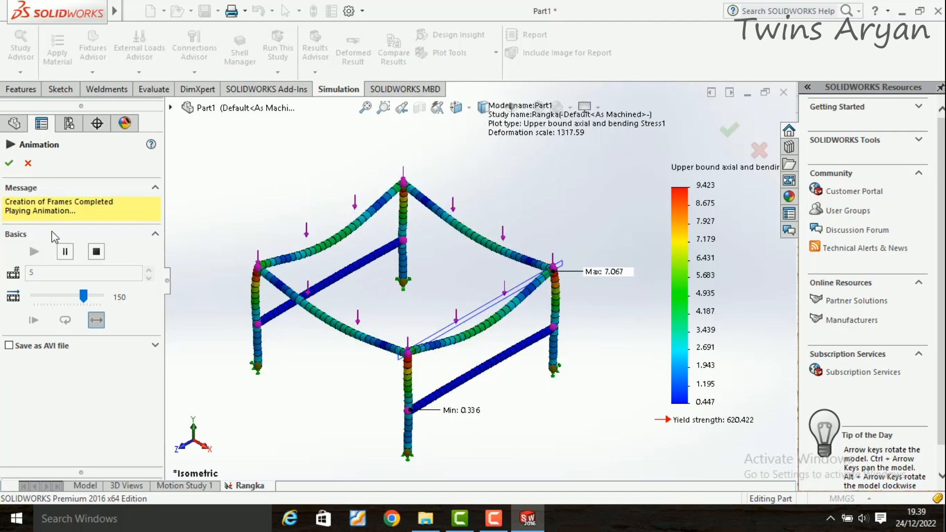
{"action": "left_click", "coordinate": [28, 163]}
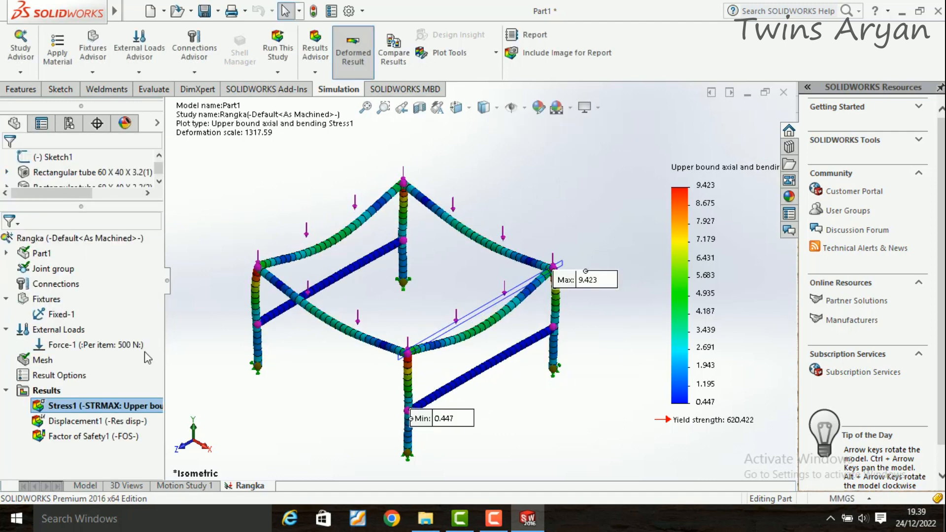
- Show the resultant displacement plot and play its animation to examine how the frame deflects under load
{"action": "left_click", "coordinate": [132, 420]}
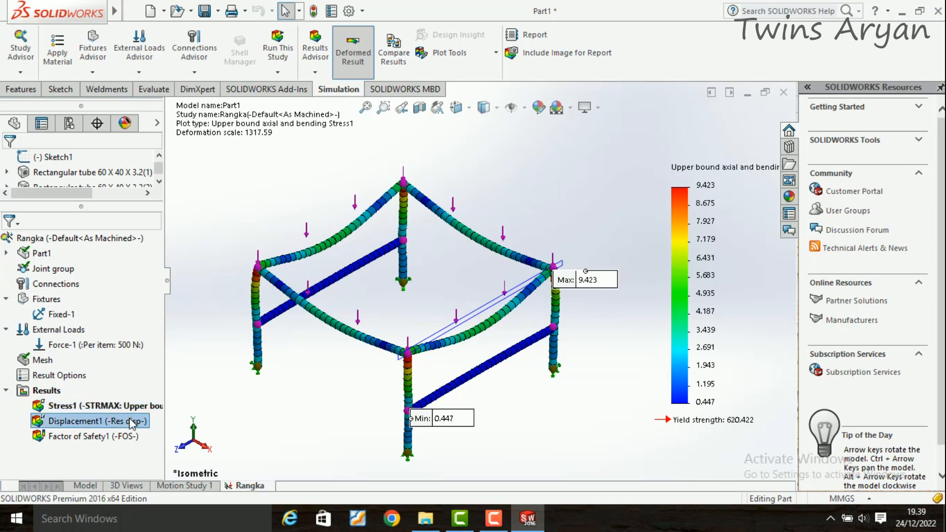
{"action": "right_click", "coordinate": [132, 421]}
{"action": "left_click", "coordinate": [172, 294]}
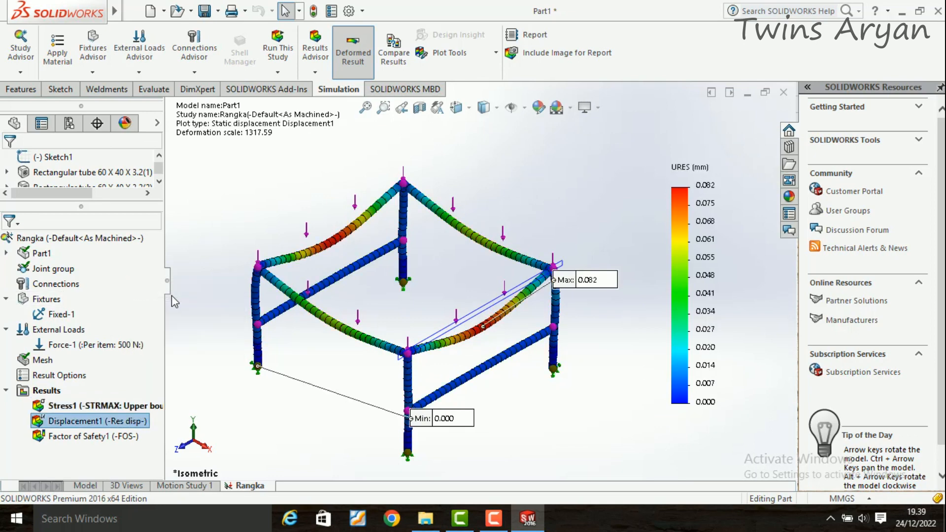
{"action": "right_click", "coordinate": [150, 417]}
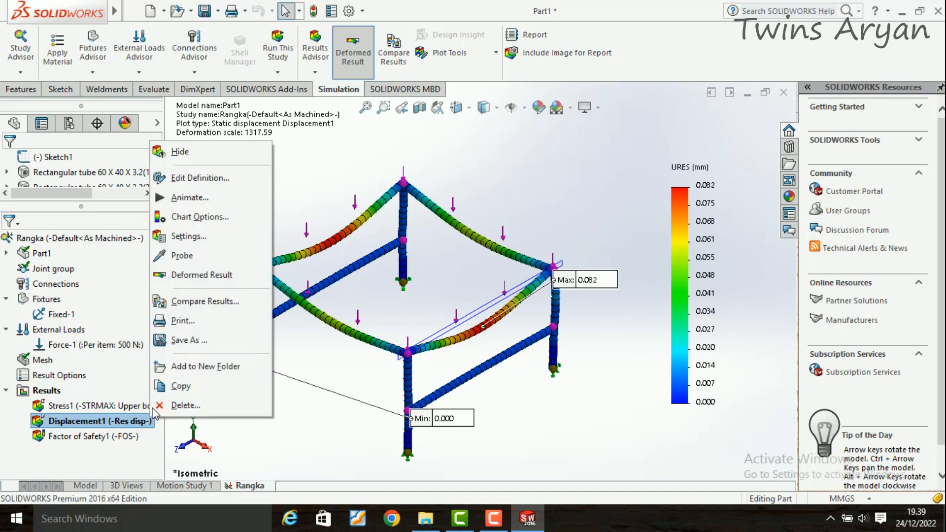
{"action": "left_click", "coordinate": [192, 203]}
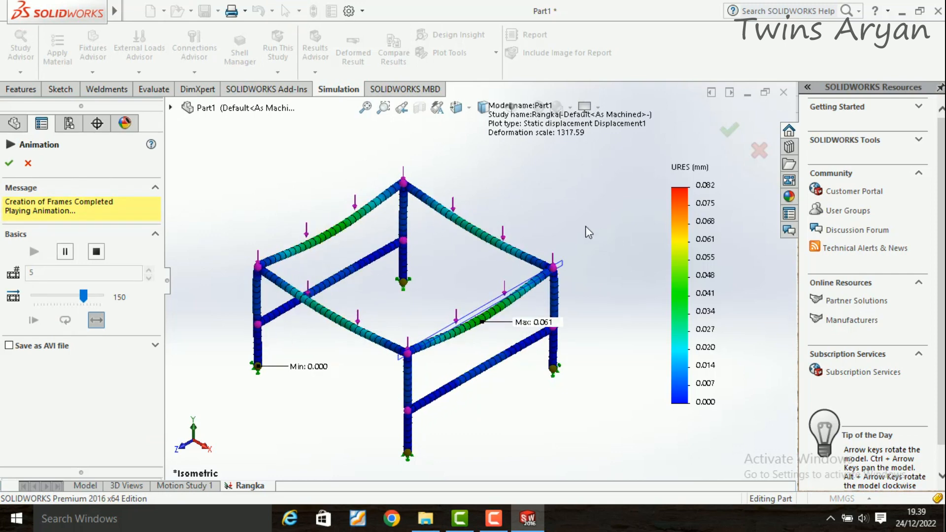
{"action": "scroll", "coordinate": [585, 228], "scroll_direction": "up", "scroll_amount": 3}
{"action": "scroll", "coordinate": [380, 310], "scroll_direction": "down", "scroll_amount": 3}
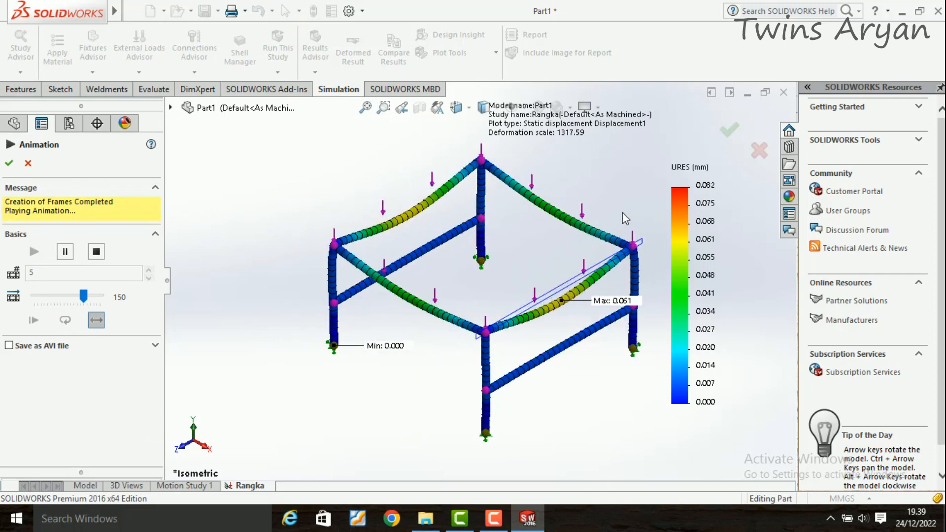
{"action": "scroll", "coordinate": [622, 212], "scroll_direction": "down", "scroll_amount": 2}
{"action": "scroll", "coordinate": [631, 226], "scroll_direction": "up", "scroll_amount": 2}
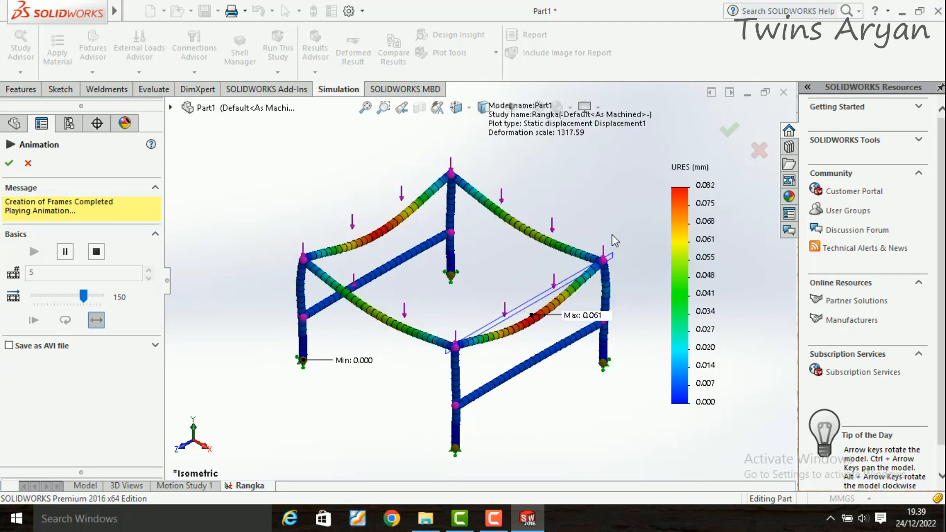
{"action": "left_click", "coordinate": [9, 163]}
- Define a beam diagram of the shear force in Dir1 for the frame and inspect it
{"action": "right_click", "coordinate": [58, 392]}
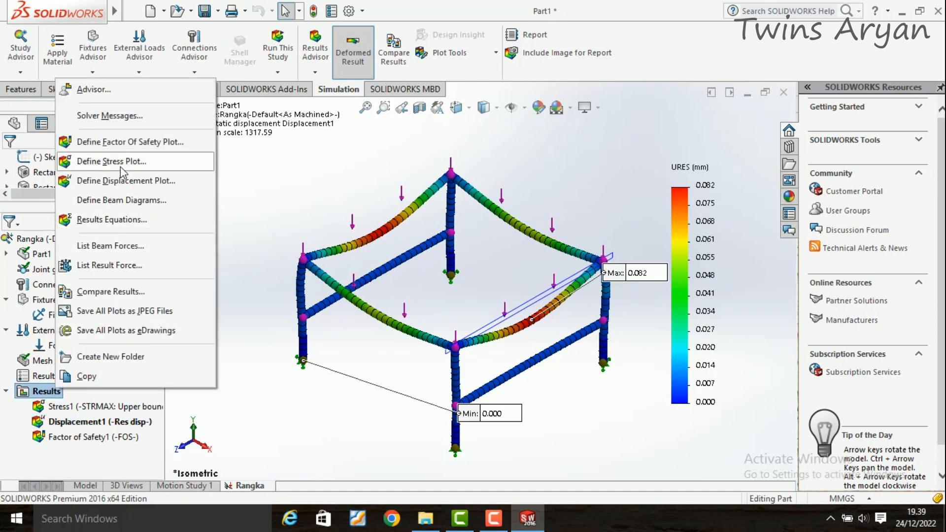
{"action": "left_click", "coordinate": [141, 201]}
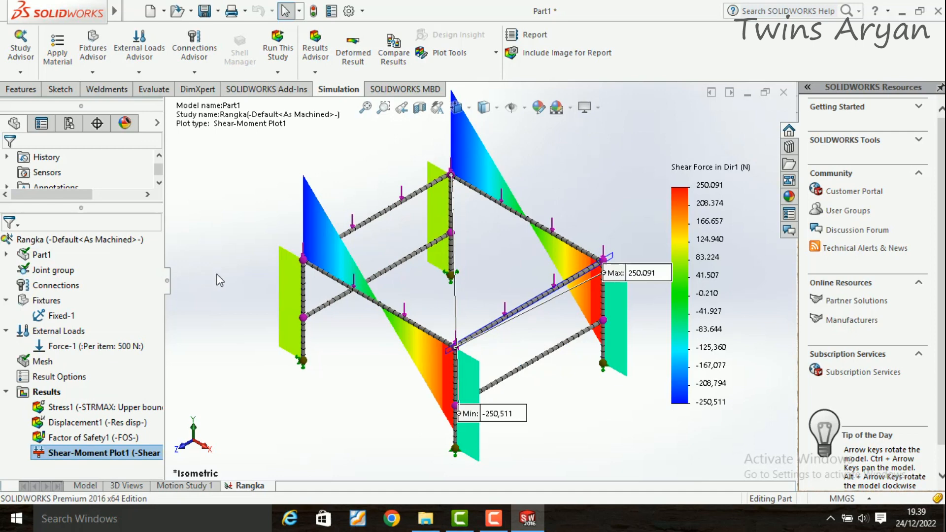
{"action": "scroll", "coordinate": [463, 335], "scroll_direction": "up", "scroll_amount": 4}
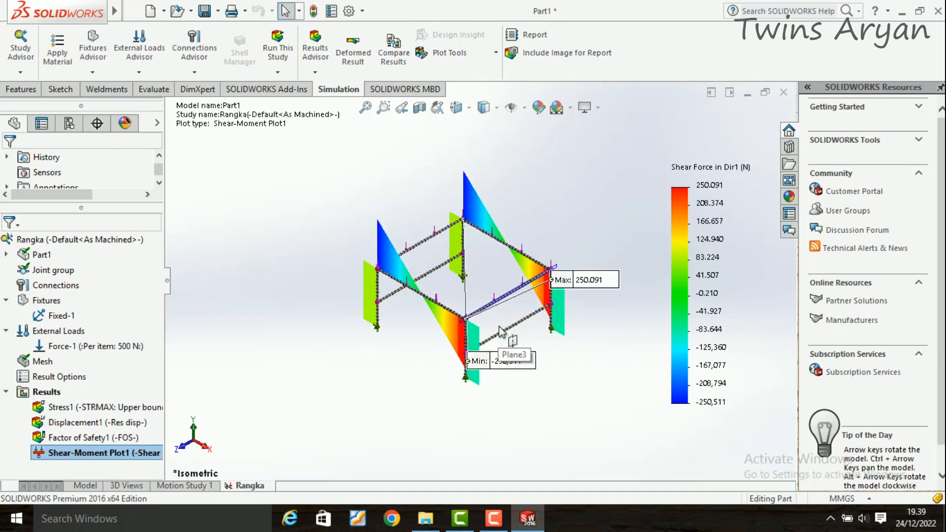
{"action": "scroll", "coordinate": [507, 353], "scroll_direction": "down", "scroll_amount": 3}
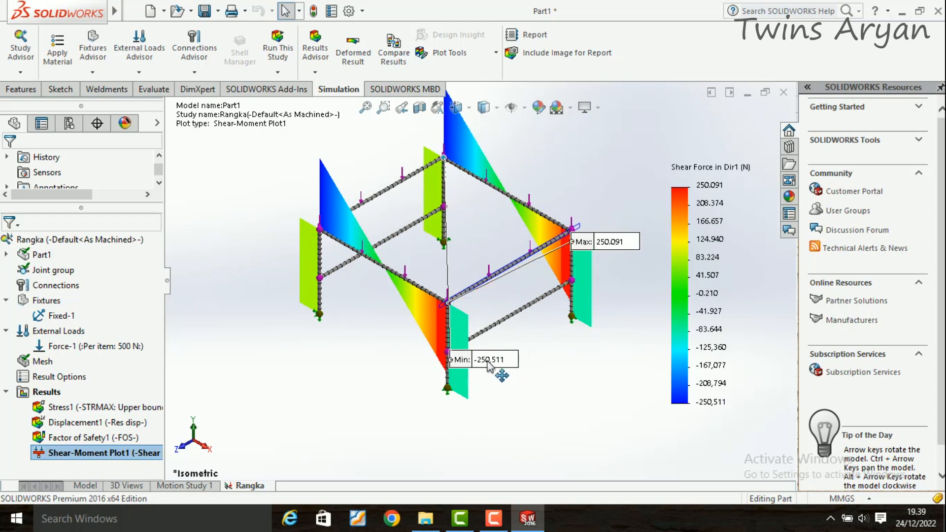
- Switch the graphics area from the shear diagram back to the resultant displacement plot and inspect it
{"action": "left_click", "coordinate": [118, 438]}
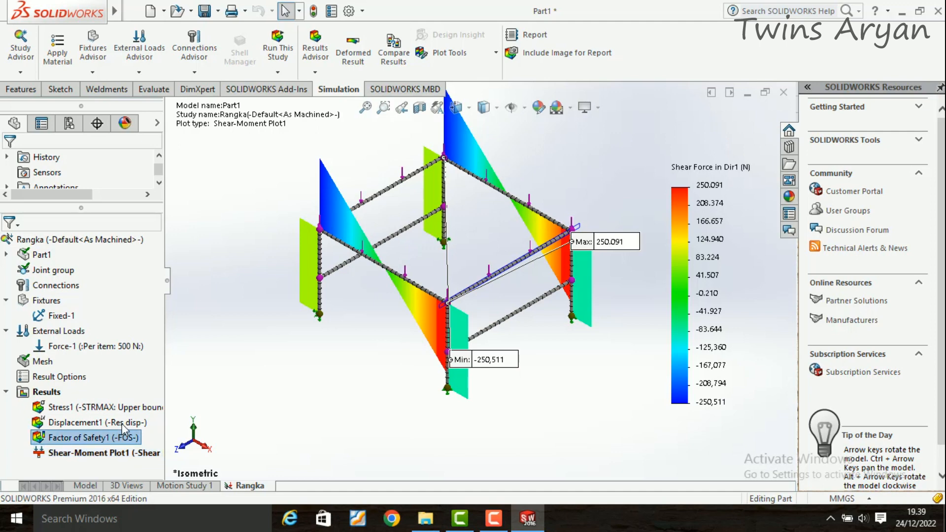
{"action": "left_click", "coordinate": [122, 424]}
{"action": "right_click", "coordinate": [123, 423]}
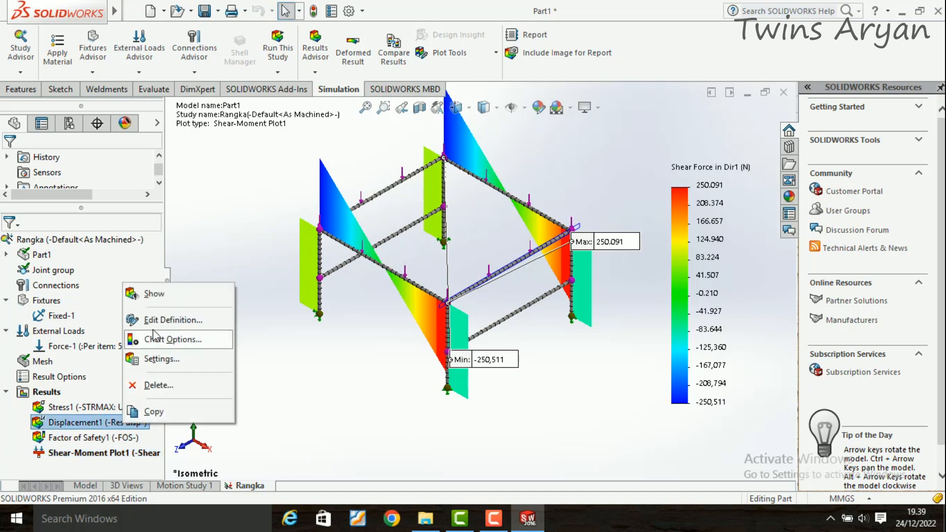
{"action": "left_click", "coordinate": [154, 294]}
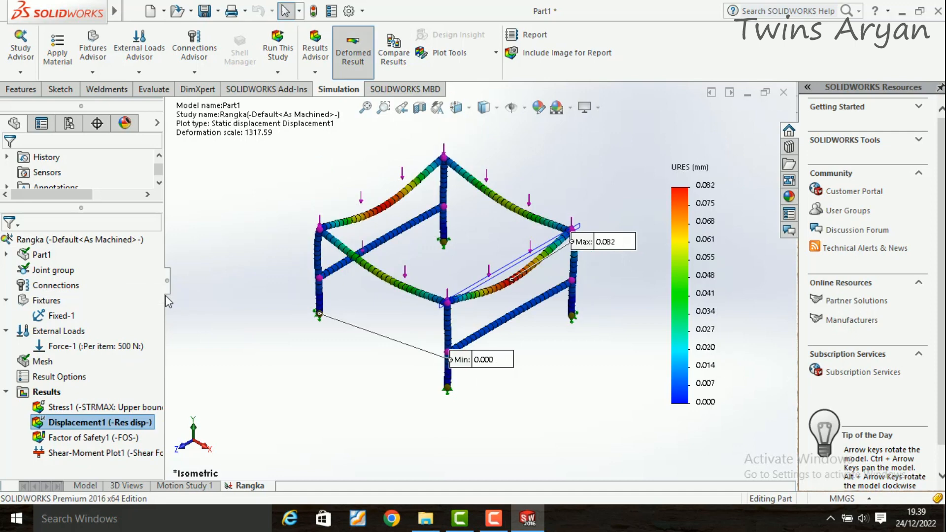
{"action": "scroll", "coordinate": [449, 173], "scroll_direction": "up", "scroll_amount": 1}
{"action": "scroll", "coordinate": [445, 203], "scroll_direction": "down", "scroll_amount": 1}
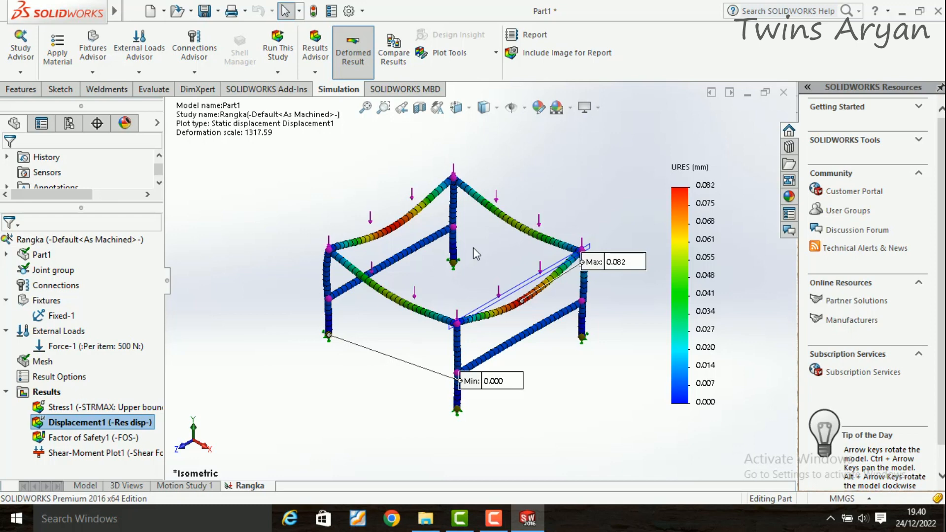
- Bring back the upper bound axial and bending stress plot and animate it
{"action": "right_click", "coordinate": [158, 407]}
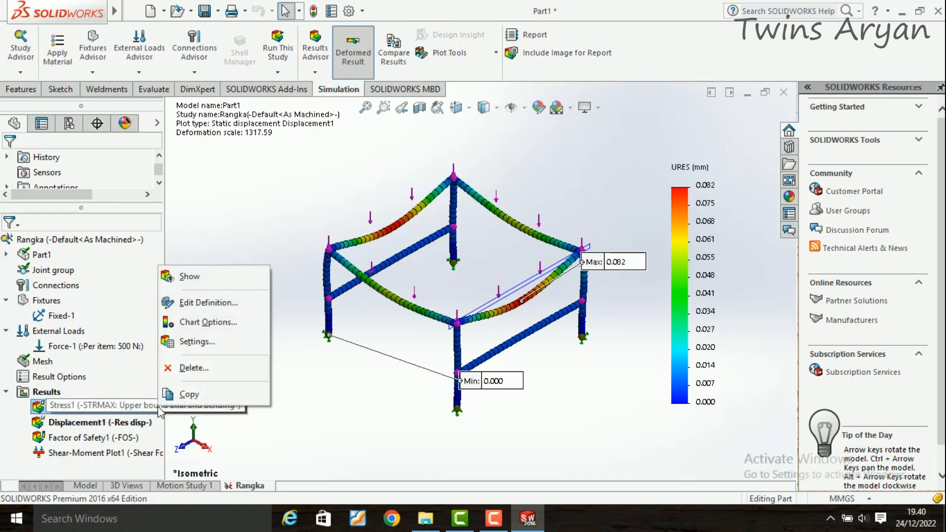
{"action": "left_click", "coordinate": [205, 283]}
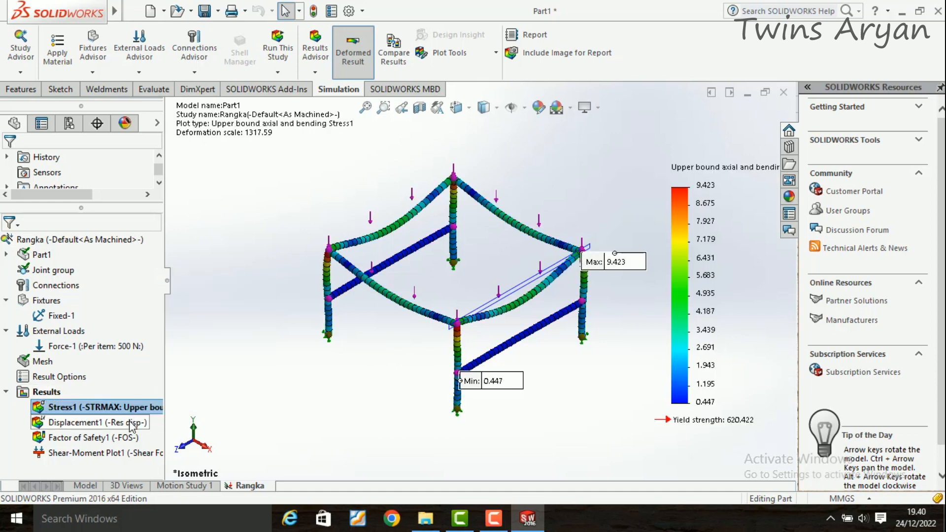
{"action": "right_click", "coordinate": [145, 411]}
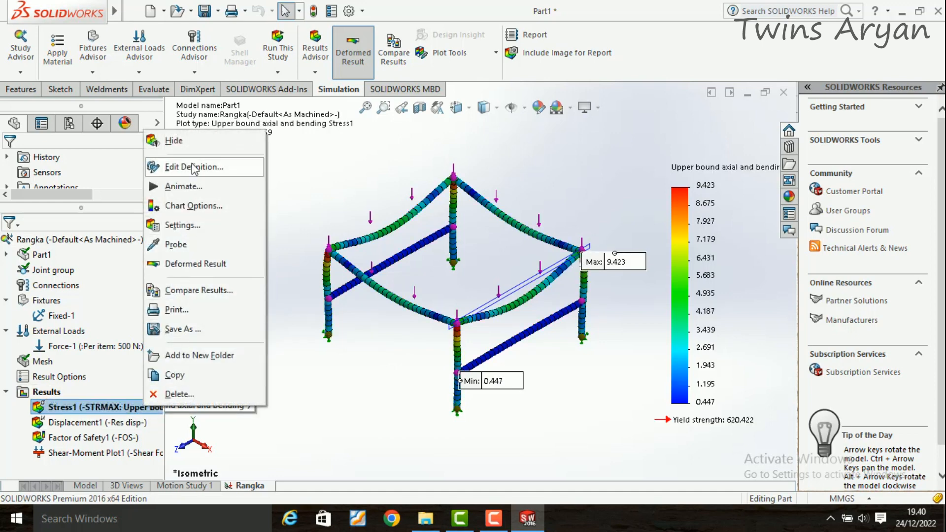
{"action": "left_click", "coordinate": [197, 185]}
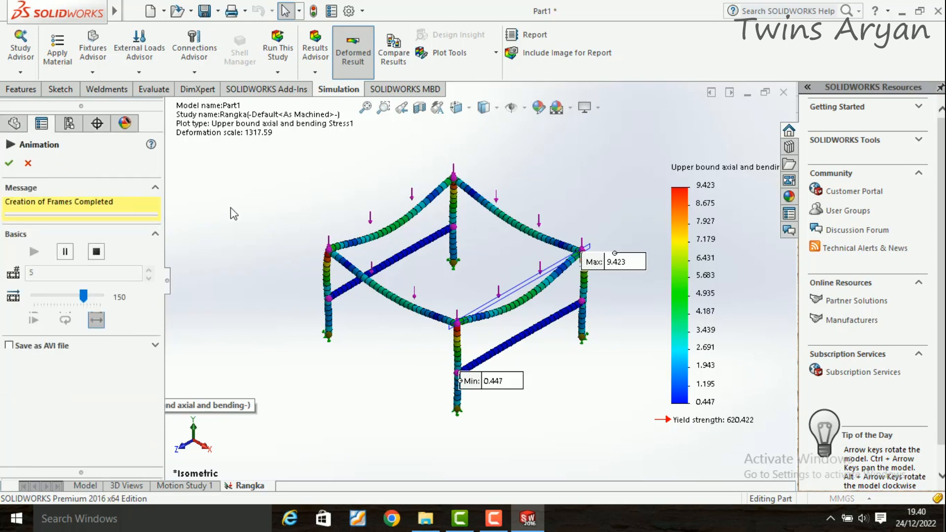